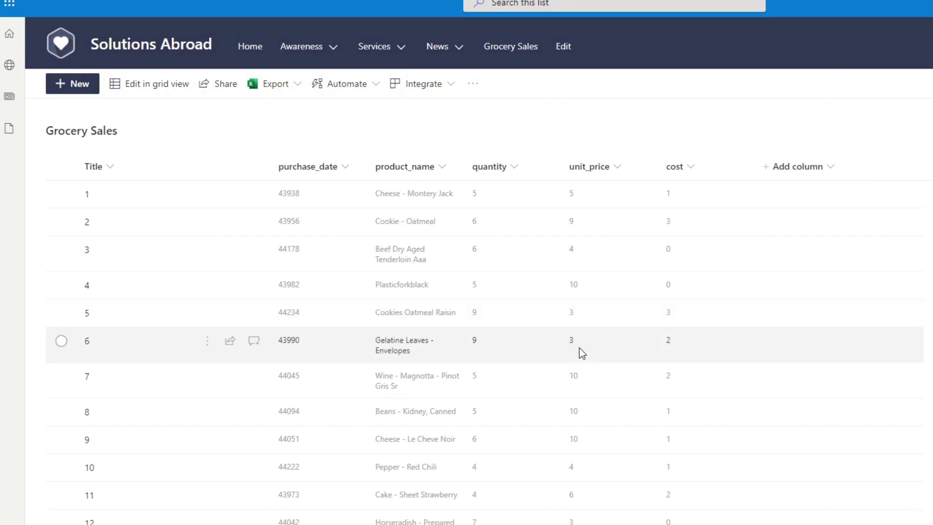
Step: Search the Get Data connector catalogue for 'sharepoint' and launch the SharePoint Online List connector
{"action": "scroll", "coordinate": [485, 356], "scroll_direction": "down", "scroll_amount": 1}
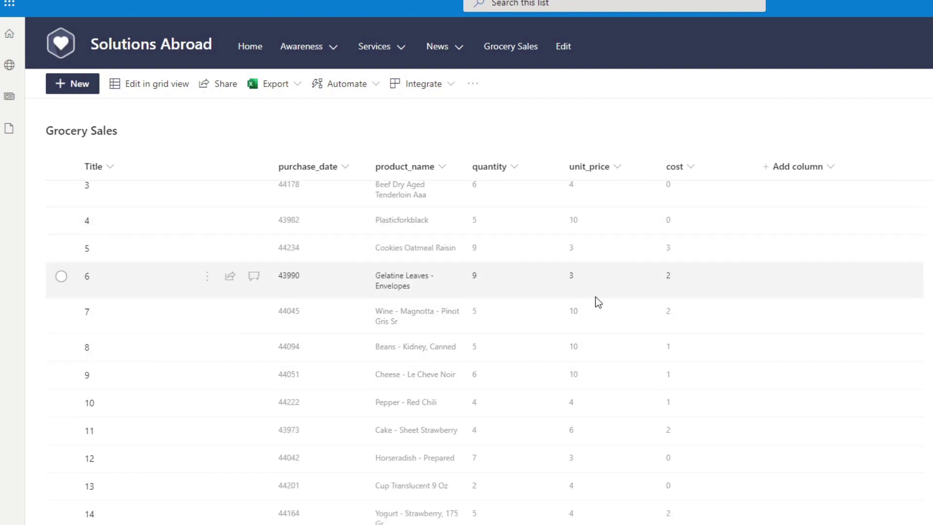
{"action": "scroll", "coordinate": [597, 297], "scroll_direction": "up", "scroll_amount": 1}
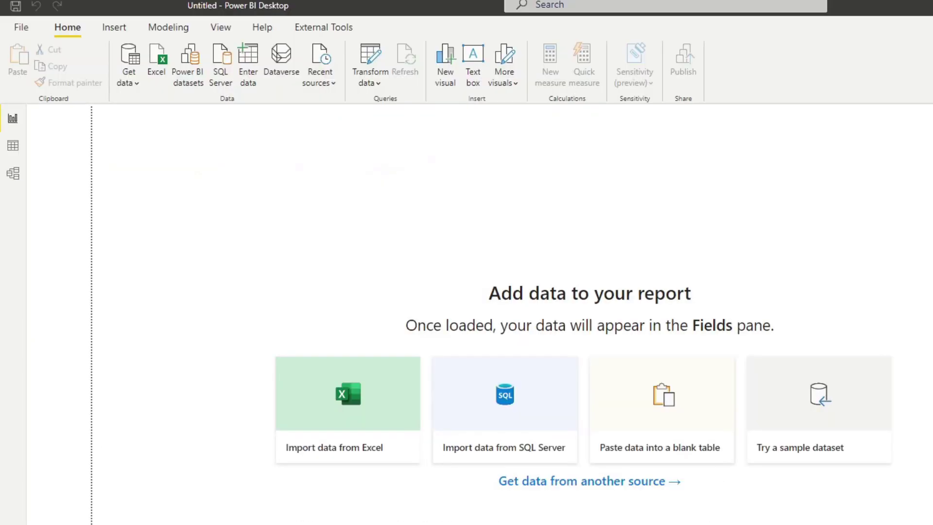
{"action": "left_click", "coordinate": [133, 84]}
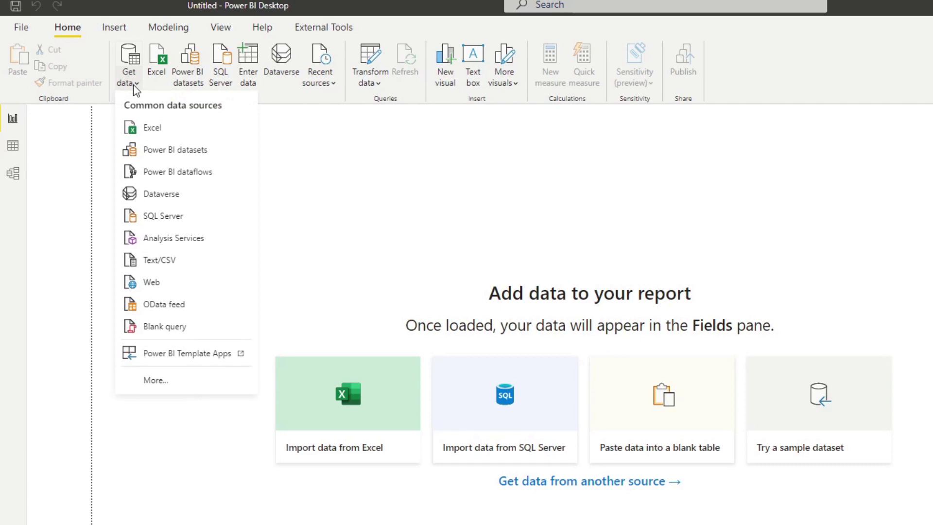
{"action": "left_click", "coordinate": [175, 381]}
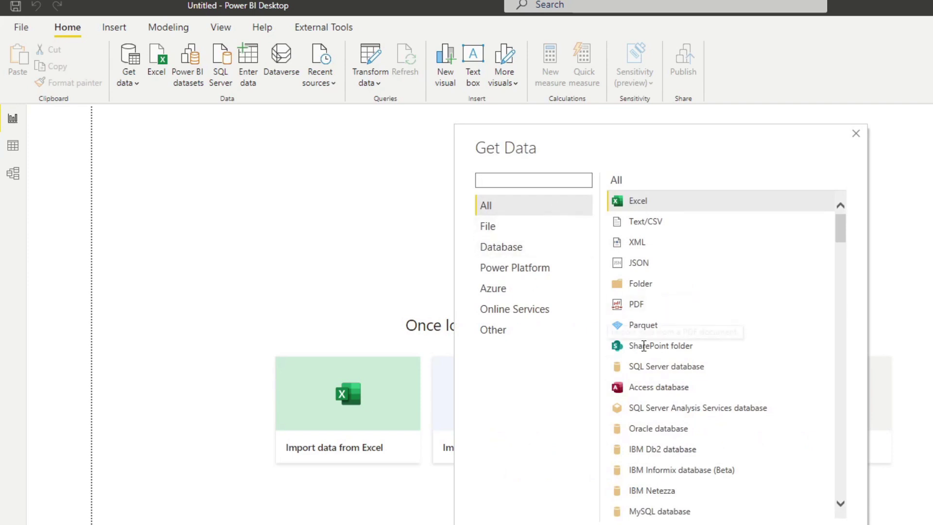
{"action": "left_click", "coordinate": [550, 186]}
{"action": "type", "text": "sharepoint"}
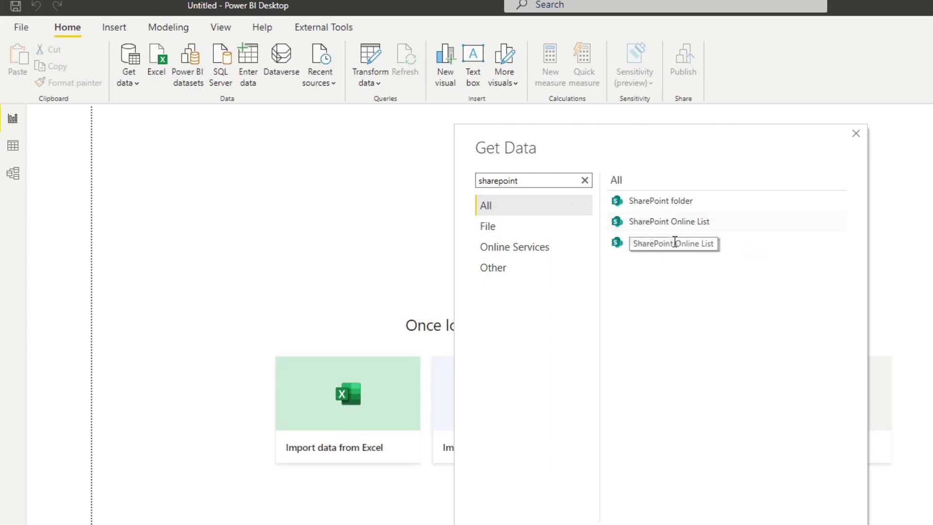
{"action": "left_click", "coordinate": [681, 225]}
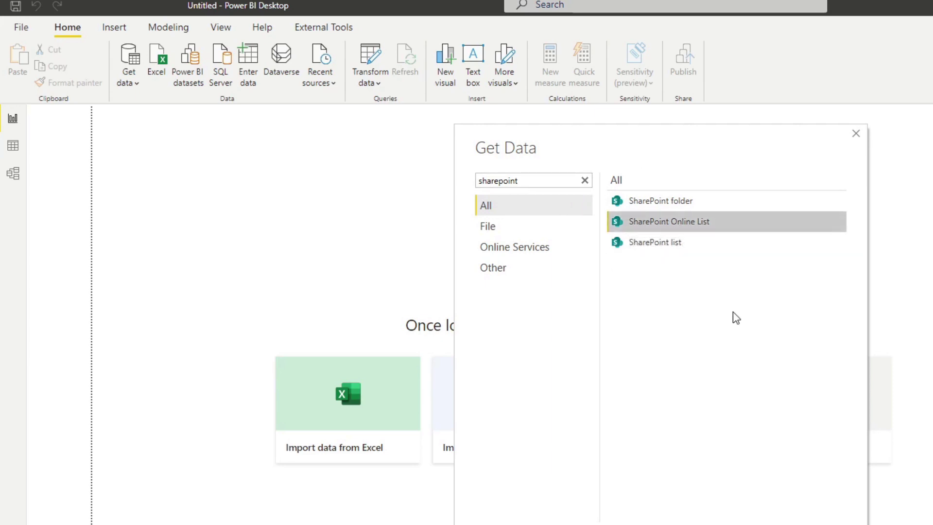
{"action": "left_click", "coordinate": [672, 249]}
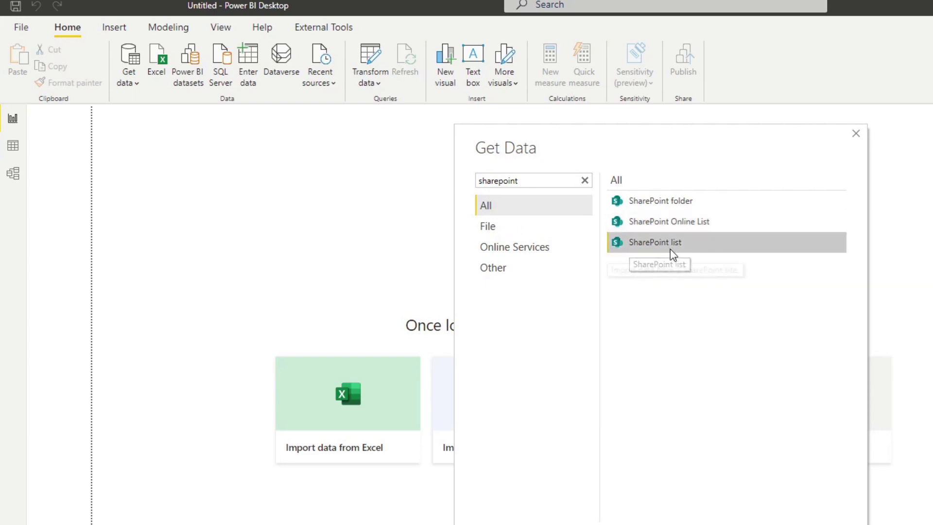
{"action": "left_click", "coordinate": [646, 225]}
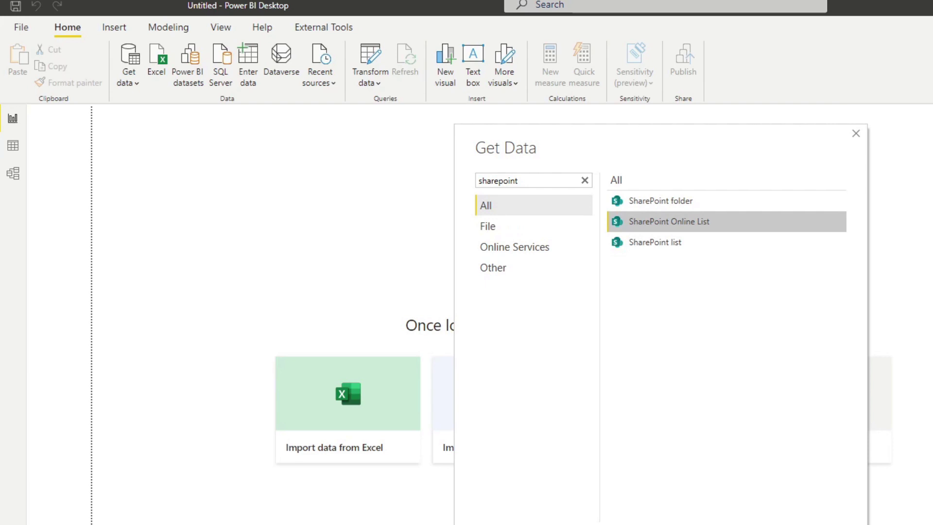
{"action": "key", "text": "Return"}
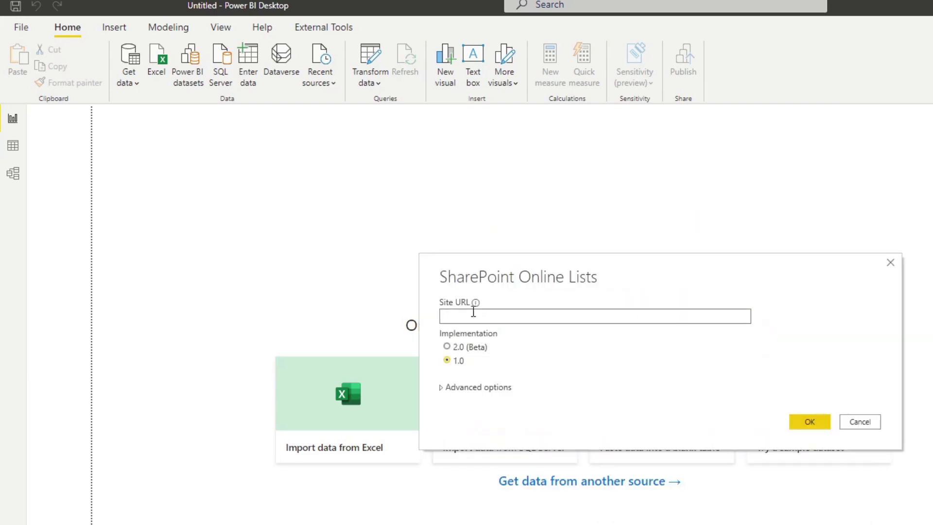
{"action": "mouse_move", "coordinate": [476, 311]}
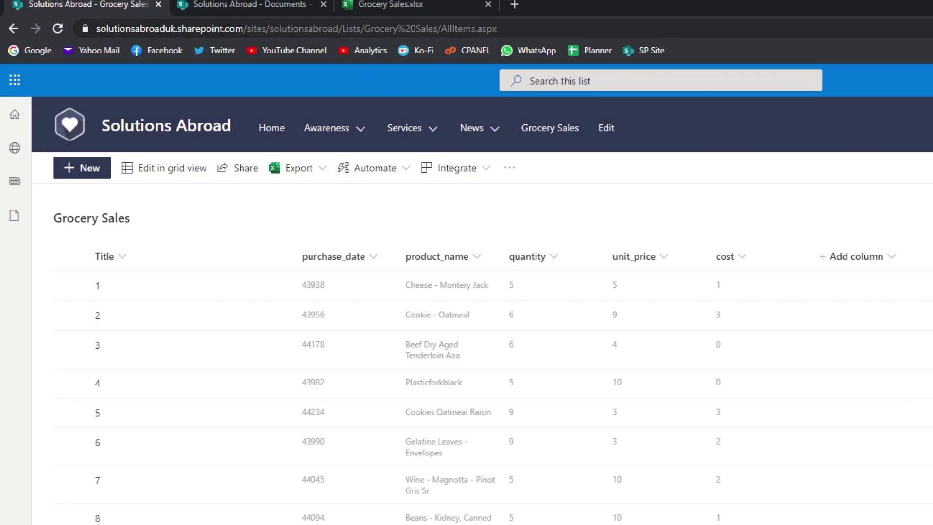
Step: Copy the list's address up to /sites/solutionsabroad from the browser and return to Power BI
{"action": "left_click", "coordinate": [243, 27]}
{"action": "left_click", "coordinate": [276, 28]}
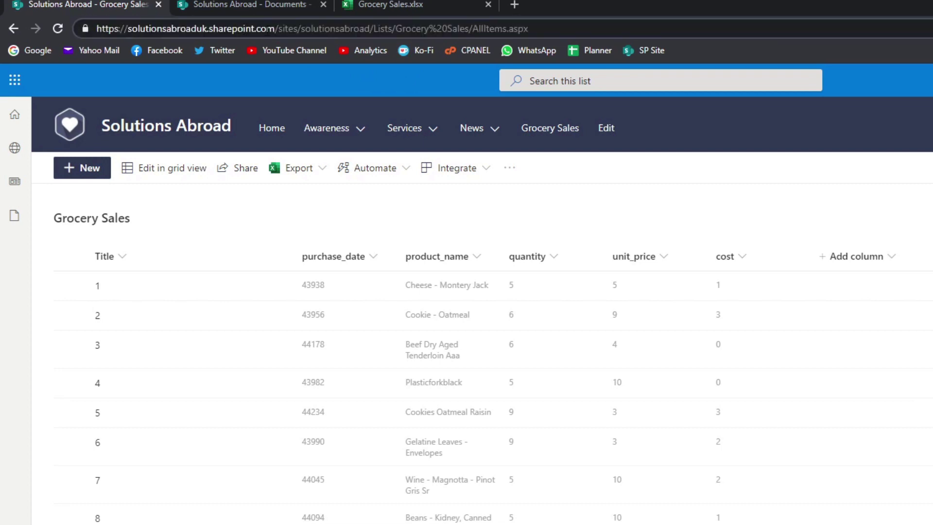
{"action": "left_click_drag", "start_coordinate": [270, 29], "coordinate": [97, 30]}
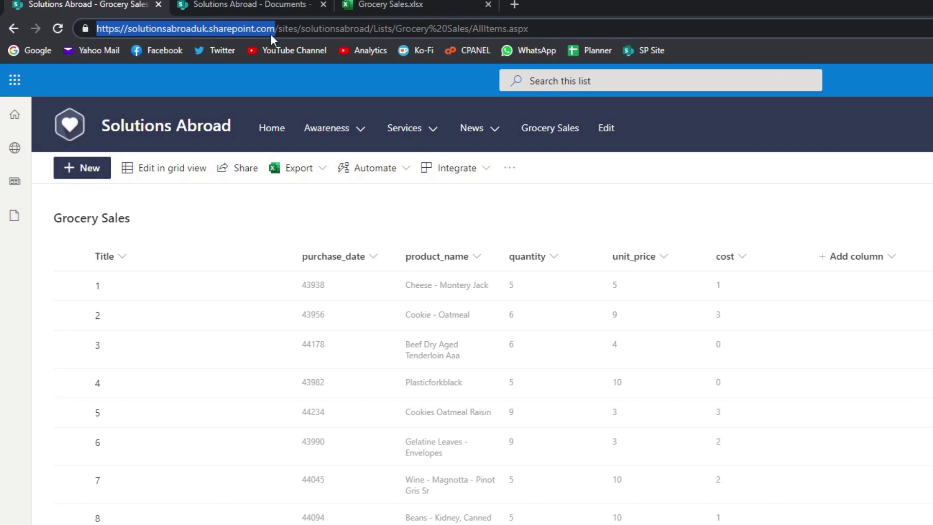
{"action": "left_click", "coordinate": [315, 29]}
{"action": "left_click_drag", "start_coordinate": [371, 29], "coordinate": [301, 30]}
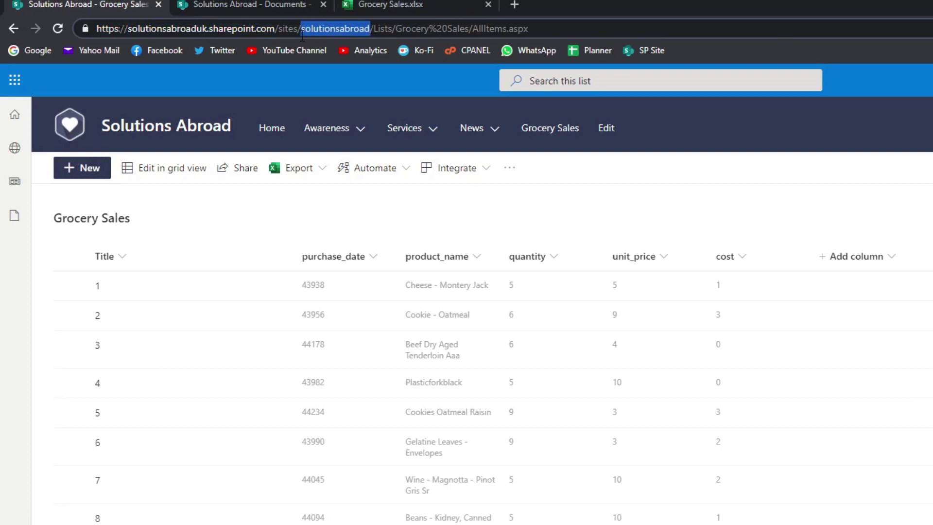
{"action": "double_click", "coordinate": [285, 30]}
{"action": "left_click", "coordinate": [335, 29]}
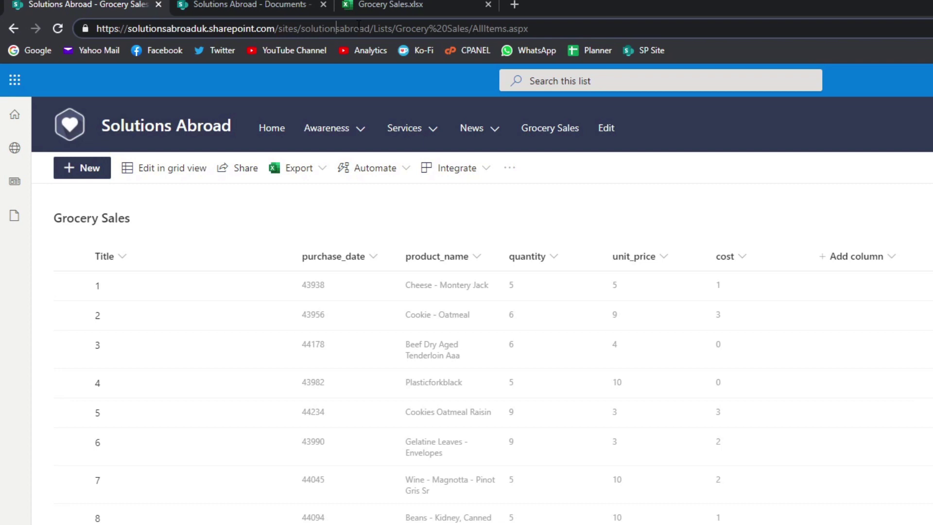
{"action": "left_click_drag", "start_coordinate": [370, 30], "coordinate": [554, 29]}
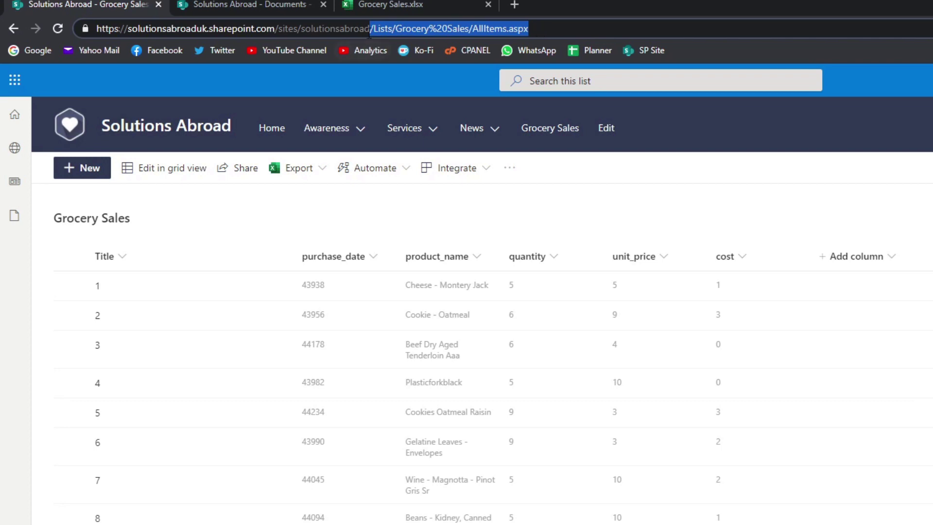
{"action": "left_click_drag", "start_coordinate": [370, 29], "coordinate": [96, 29]}
{"action": "key", "text": "ctrl+c"}
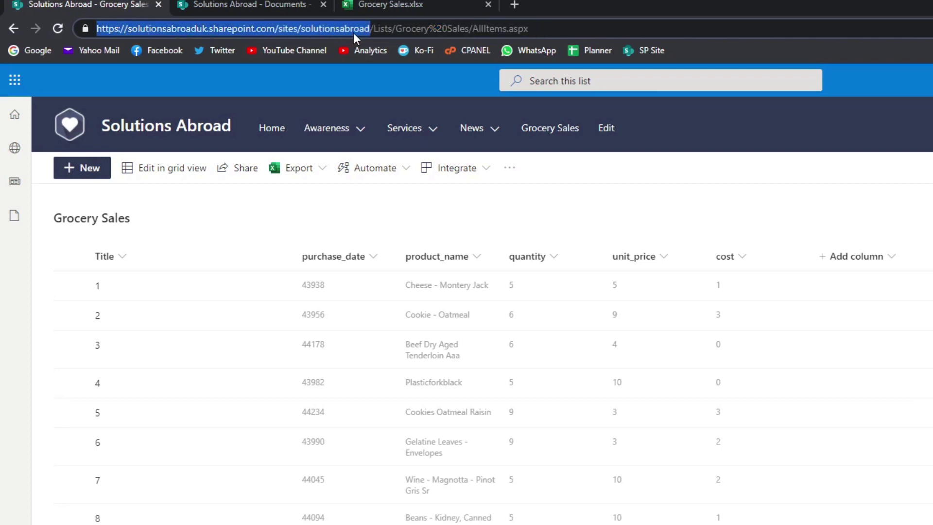
{"action": "left_click", "coordinate": [400, 30]}
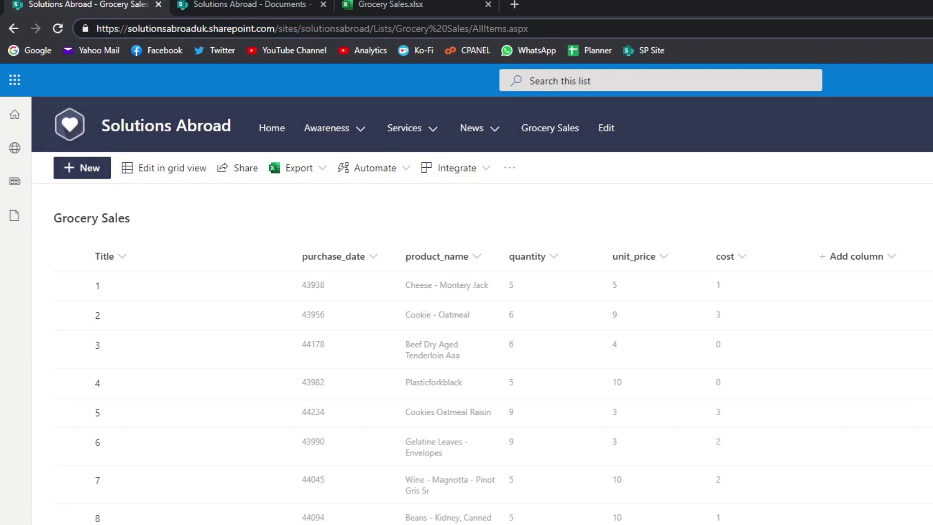
{"action": "key", "text": "alt+Tab"}
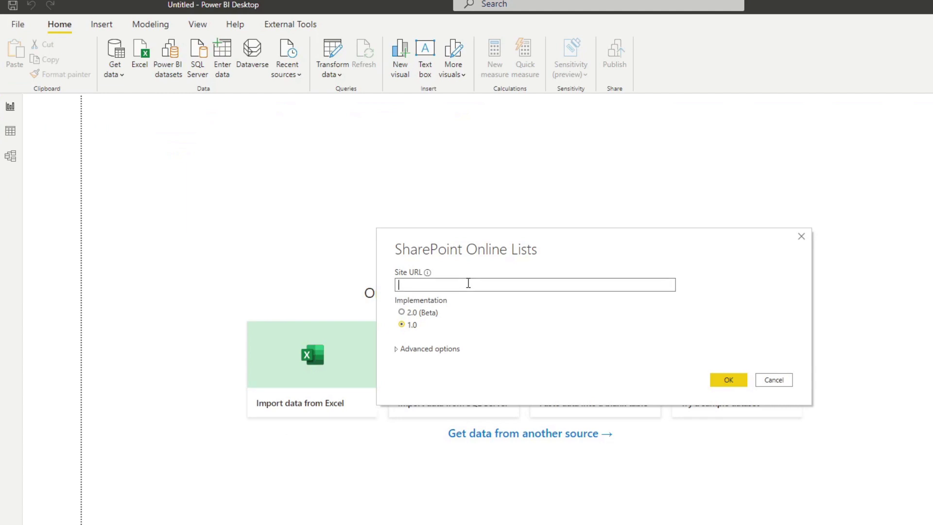
Step: Connect using the pasted solutionsabroad site URL and send the Grocery Sales list to Power Query
{"action": "key", "text": "ctrl+v"}
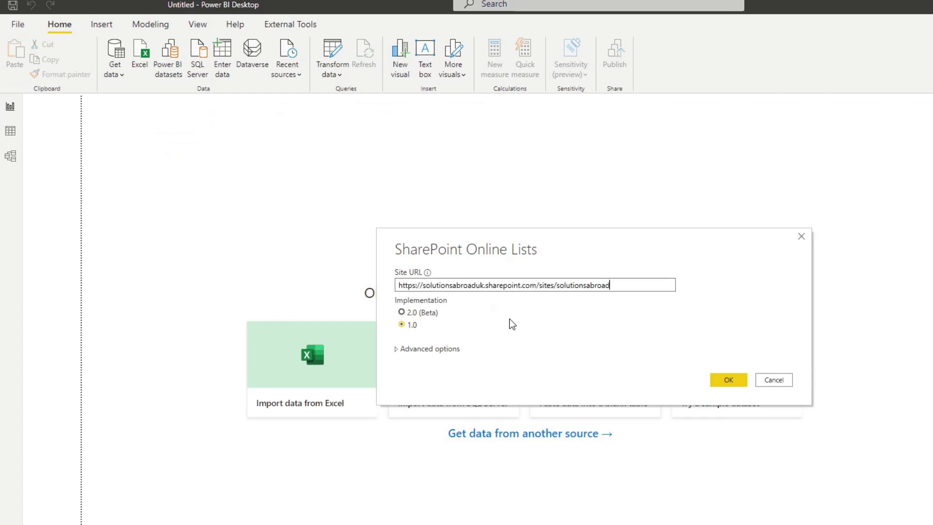
{"action": "left_click", "coordinate": [739, 378]}
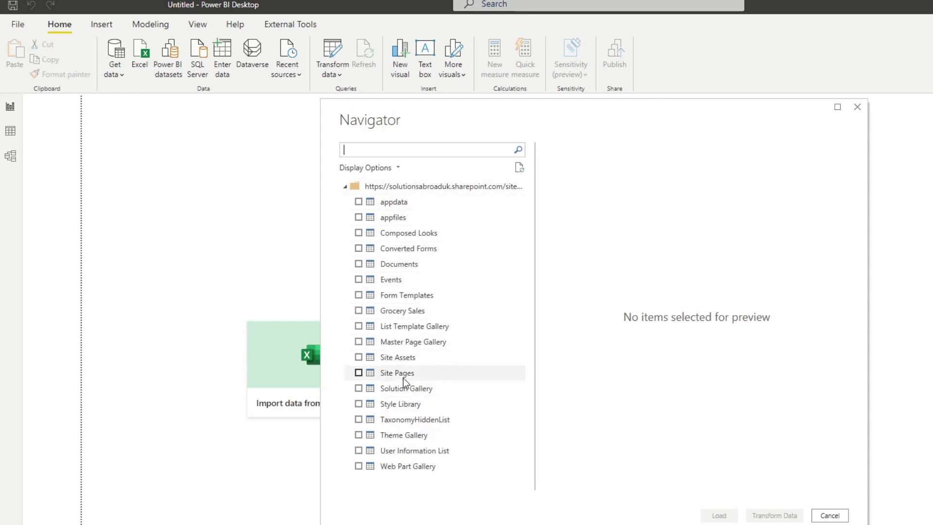
{"action": "left_click", "coordinate": [406, 310]}
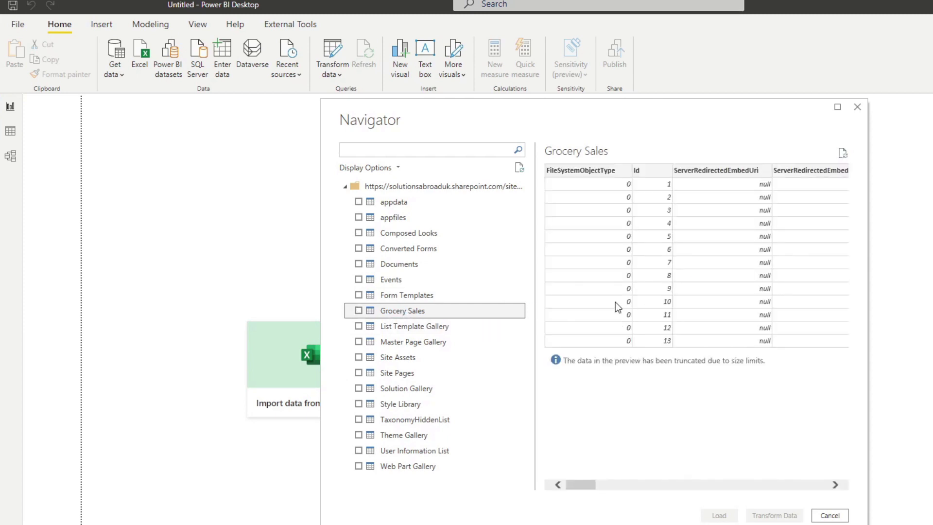
{"action": "left_click", "coordinate": [358, 311]}
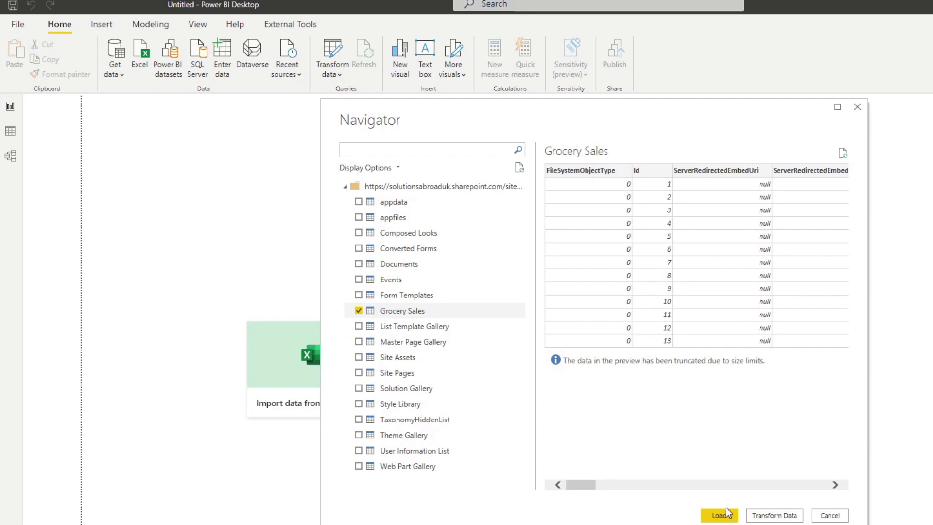
{"action": "left_click", "coordinate": [775, 515]}
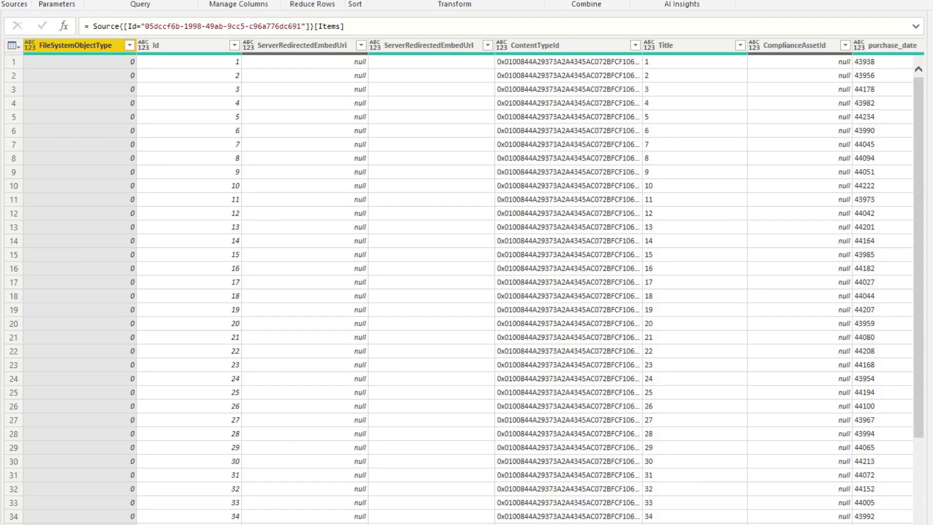
Step: Remove the FileSystemObjectType column and browse right through the list's remaining columns
{"action": "key", "text": "Delete"}
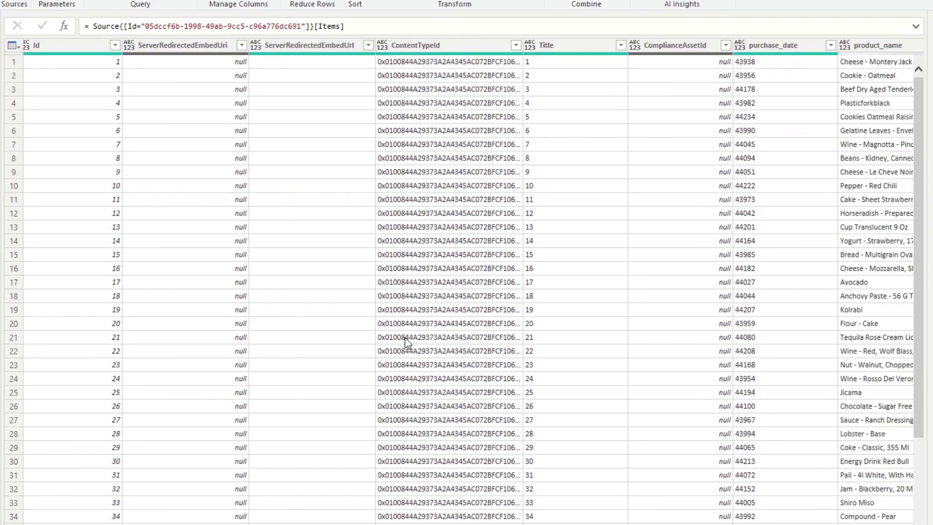
{"action": "scroll", "coordinate": [467, 282], "scroll_direction": "right", "scroll_amount": 10}
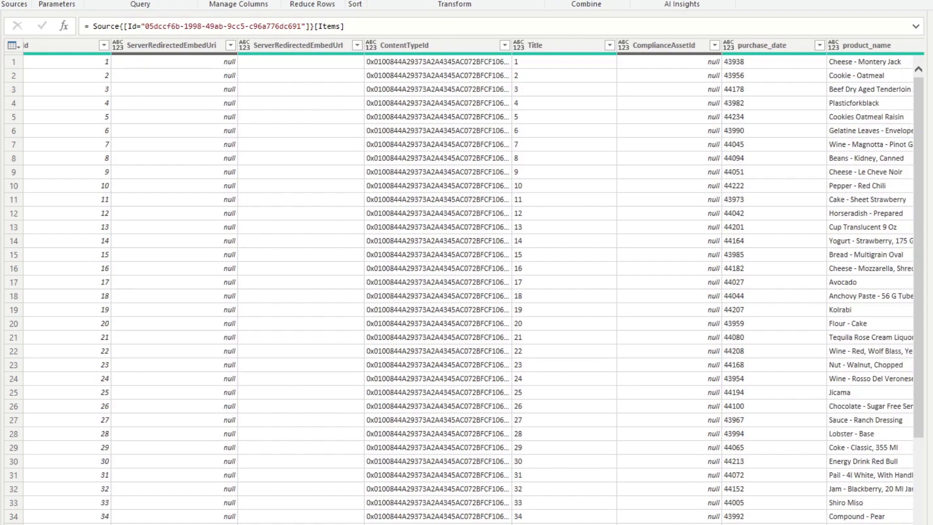
{"action": "scroll", "coordinate": [467, 281], "scroll_direction": "right", "scroll_amount": 10}
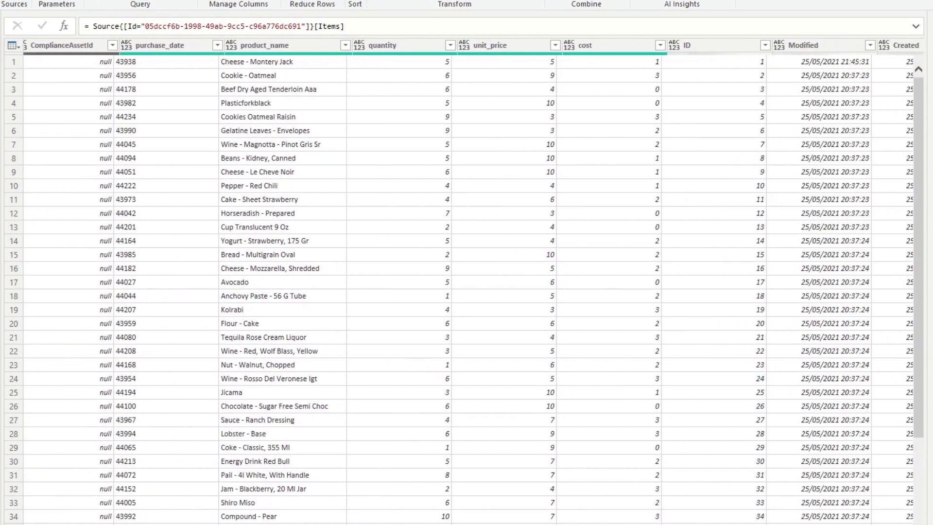
{"action": "scroll", "coordinate": [467, 282], "scroll_direction": "right", "scroll_amount": 12}
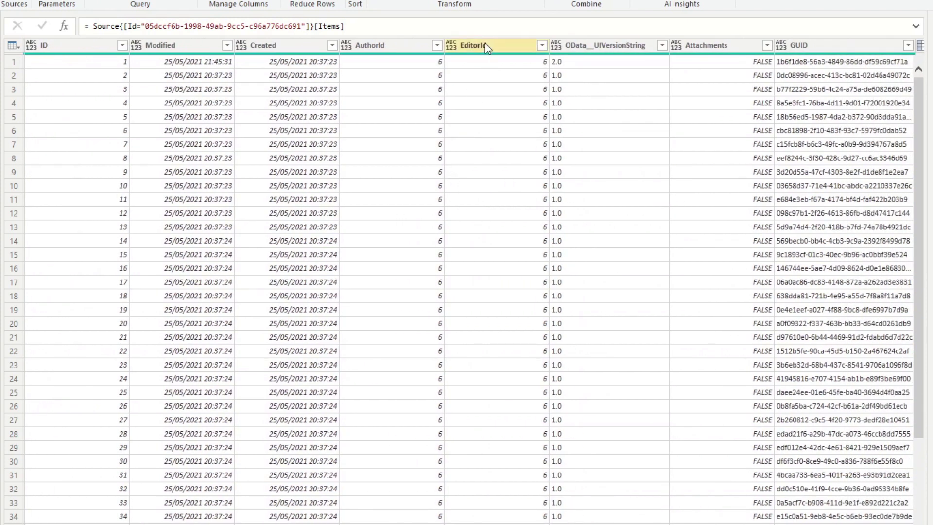
{"action": "left_click", "coordinate": [491, 44]}
{"action": "scroll", "coordinate": [466, 282], "scroll_direction": "right", "scroll_amount": 15}
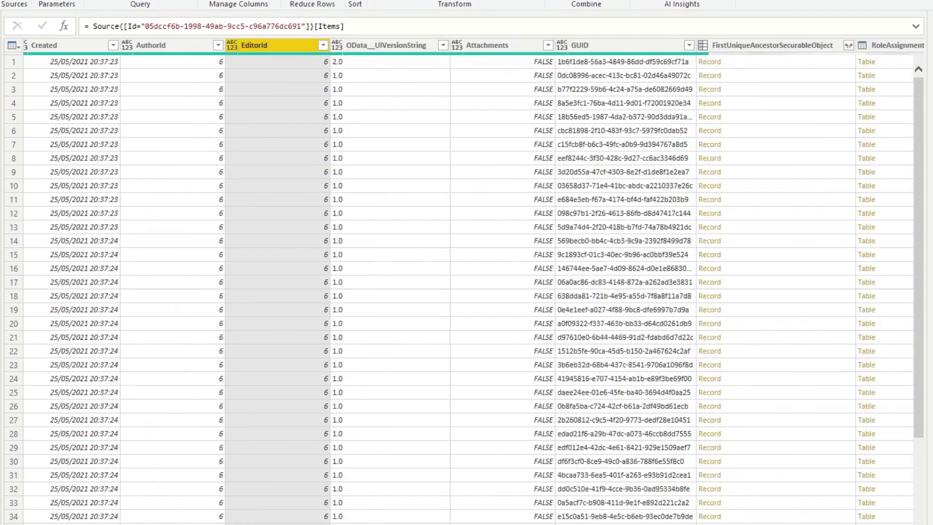
{"action": "scroll", "coordinate": [467, 282], "scroll_direction": "left", "scroll_amount": 15}
Step: Select the five columns from purchase_date through cost
{"action": "scroll", "coordinate": [466, 282], "scroll_direction": "right", "scroll_amount": 15}
{"action": "scroll", "coordinate": [466, 282], "scroll_direction": "right", "scroll_amount": 5}
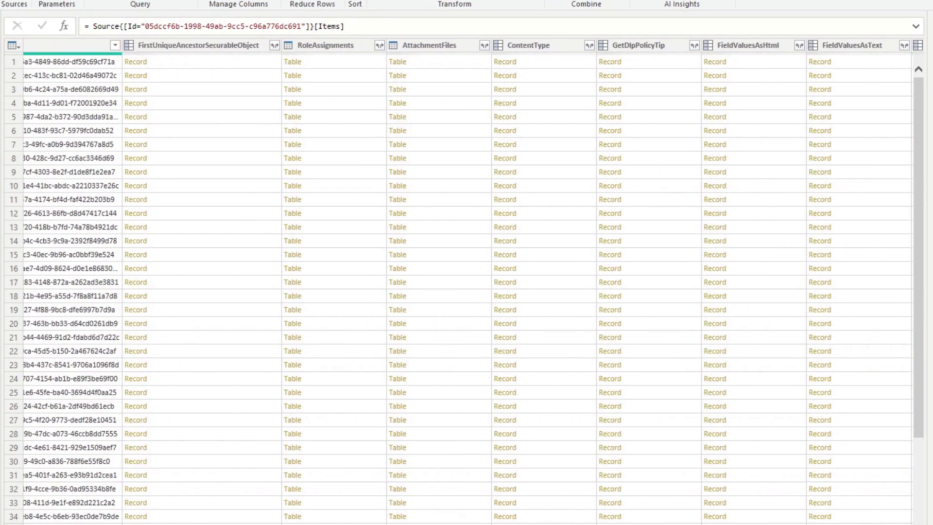
{"action": "scroll", "coordinate": [402, 186], "scroll_direction": "left", "scroll_amount": 20}
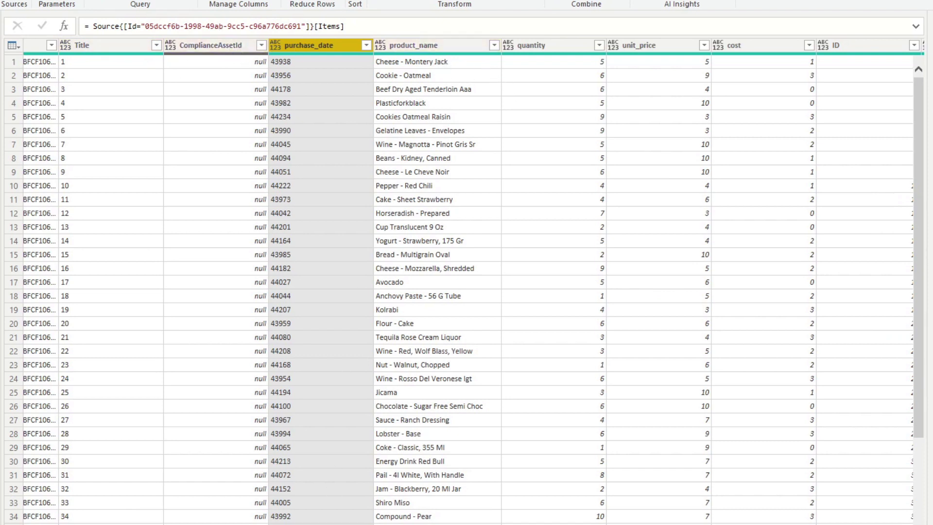
{"action": "scroll", "coordinate": [473, 281], "scroll_direction": "right", "scroll_amount": 5}
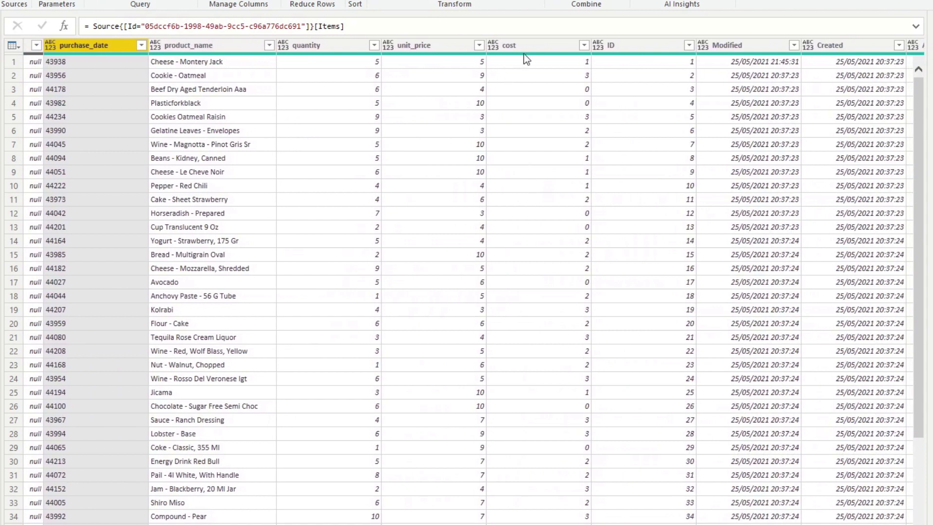
{"action": "left_click", "coordinate": [537, 46], "text": "shift"}
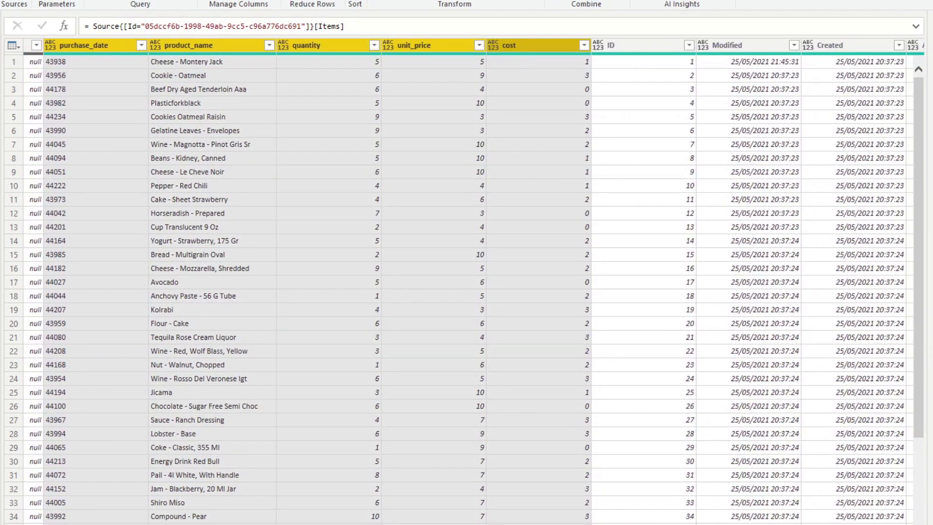
{"action": "scroll", "coordinate": [496, 128], "scroll_direction": "left", "scroll_amount": 1}
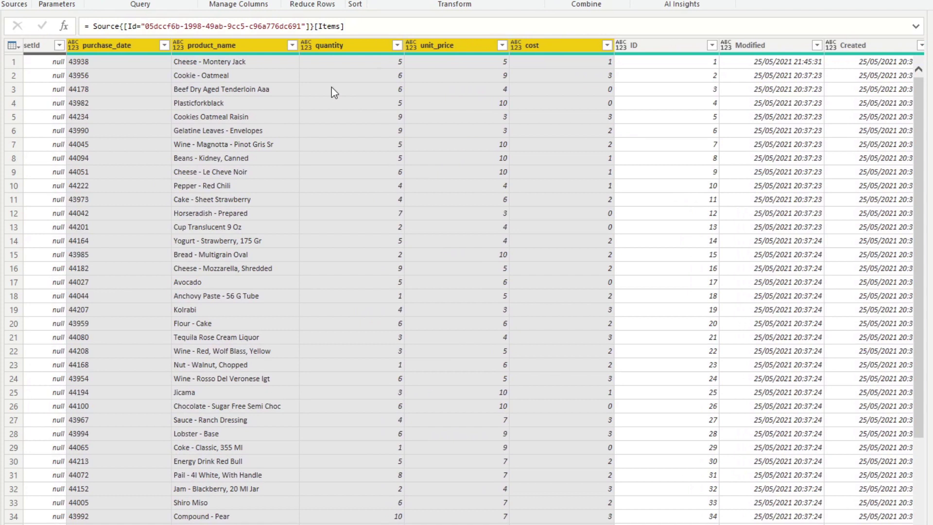
Step: Remove all columns except purchase_date through cost, then Close & Apply to load Grocery Sales
{"action": "right_click", "coordinate": [485, 47]}
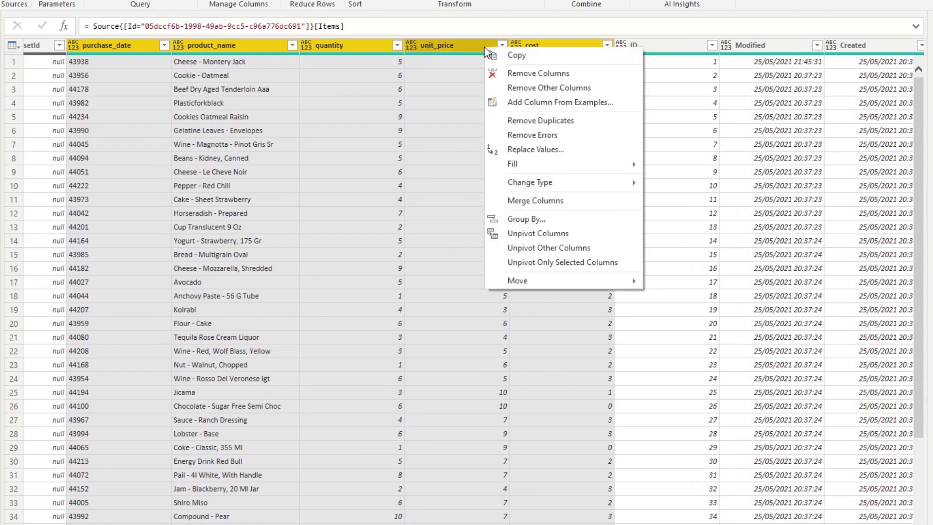
{"action": "left_click", "coordinate": [535, 92]}
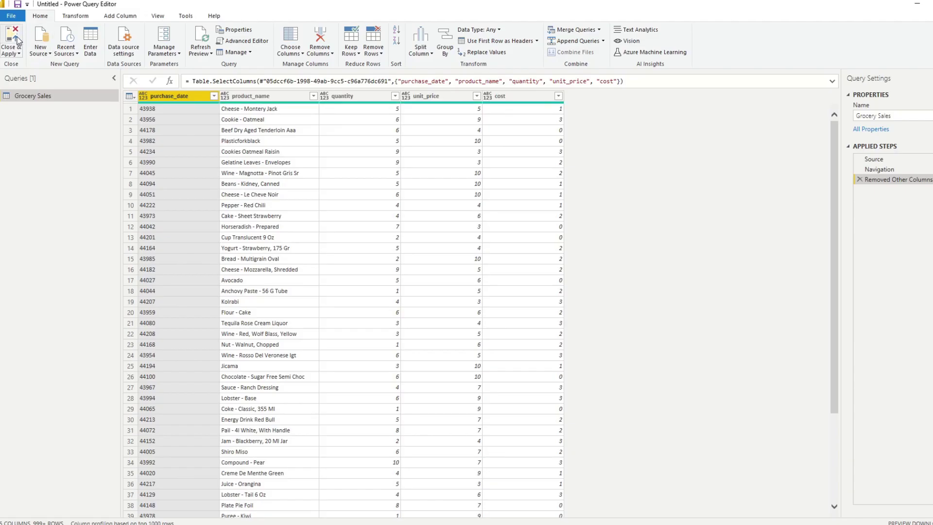
{"action": "left_click", "coordinate": [12, 44]}
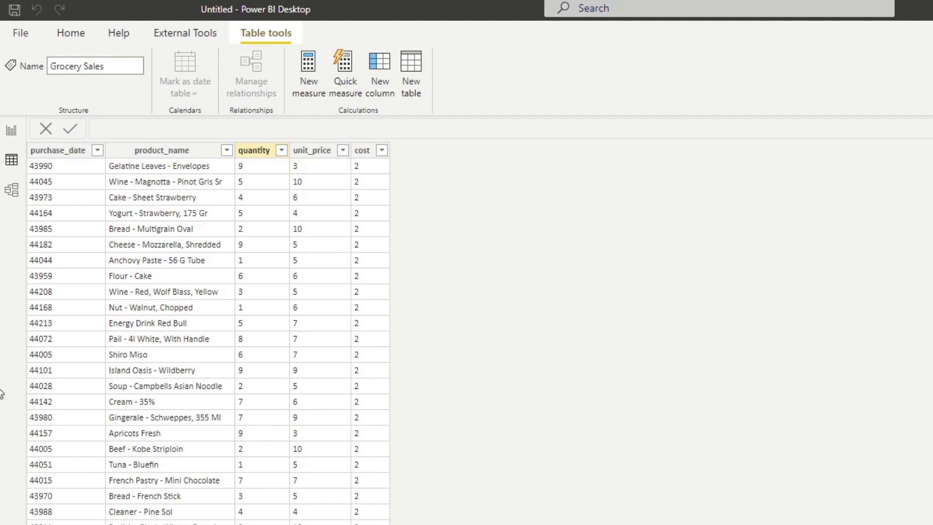
{"action": "key", "text": "alt+Tab"}
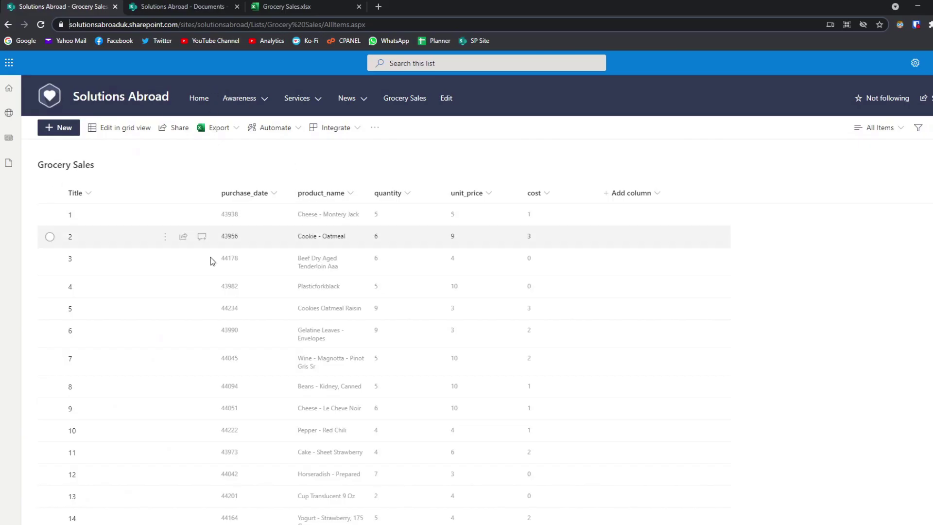
{"action": "left_click", "coordinate": [185, 8]}
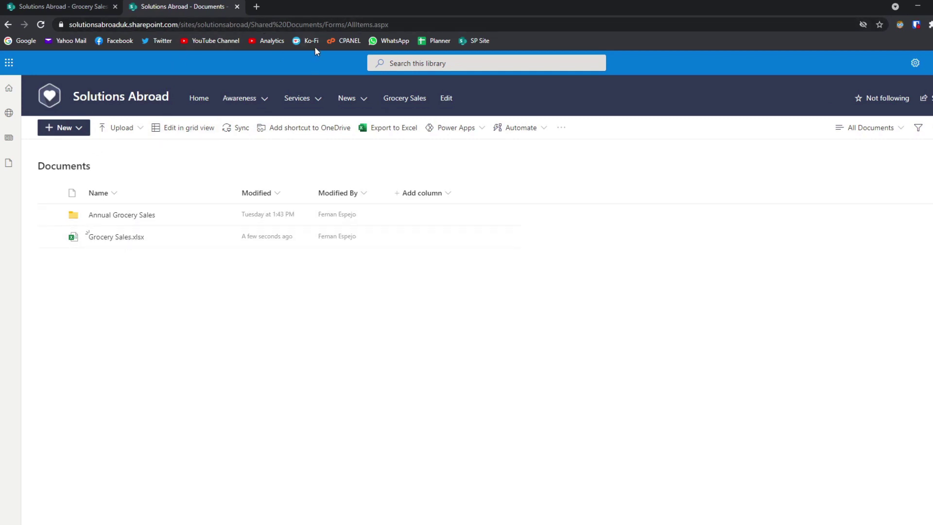
{"action": "left_click", "coordinate": [124, 238]}
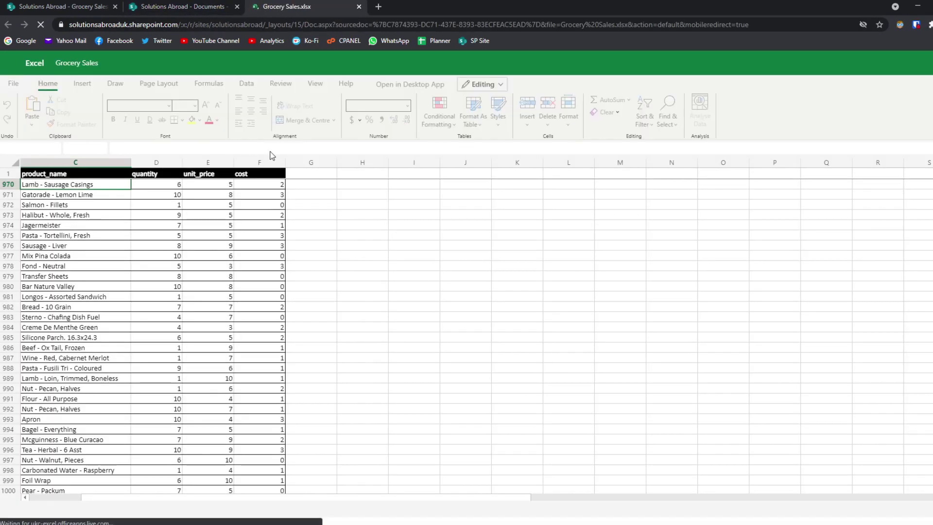
{"action": "left_click", "coordinate": [209, 256]}
{"action": "left_click", "coordinate": [84, 274]}
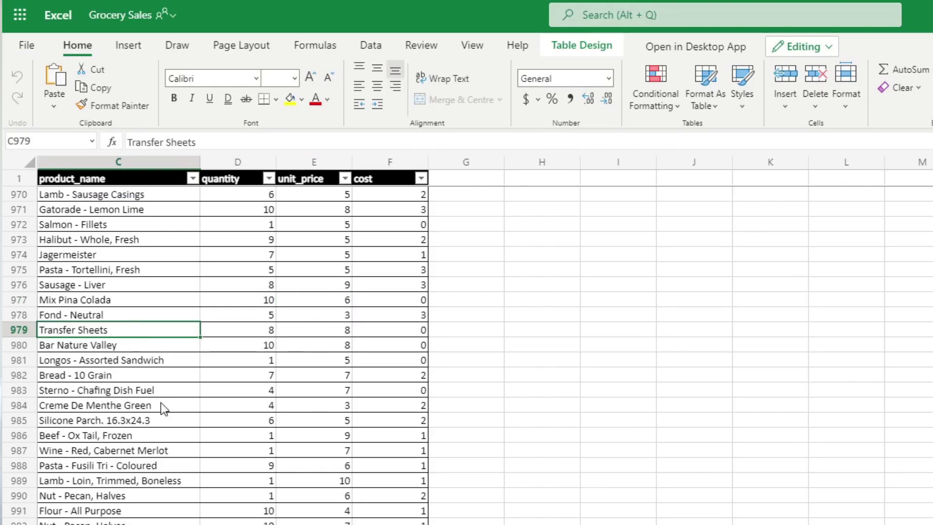
{"action": "left_click", "coordinate": [382, 373]}
{"action": "left_click", "coordinate": [169, 299]}
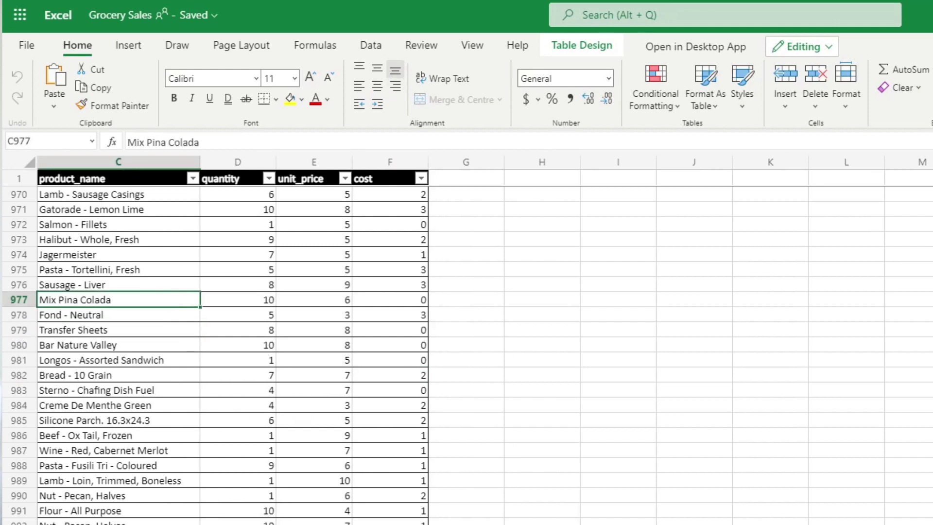
{"action": "scroll", "coordinate": [466, 340], "scroll_direction": "left", "scroll_amount": 2}
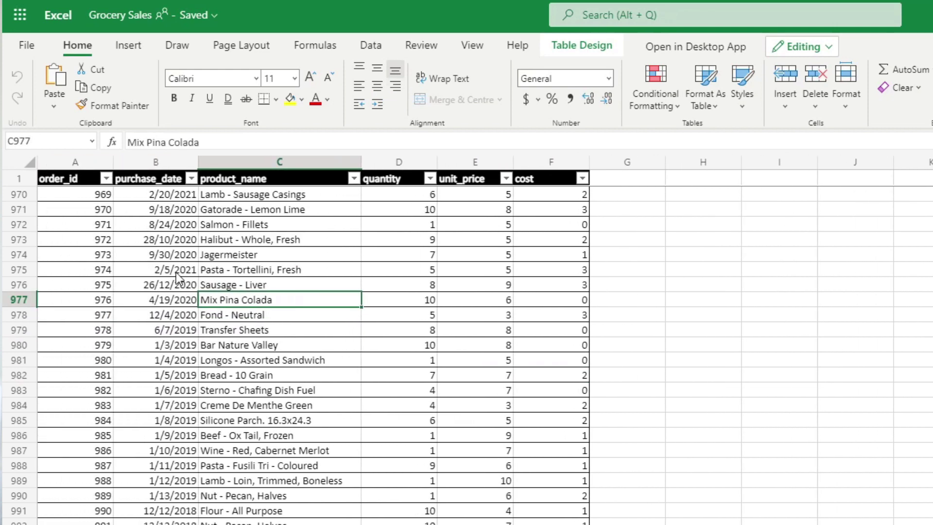
{"action": "left_click", "coordinate": [86, 238]}
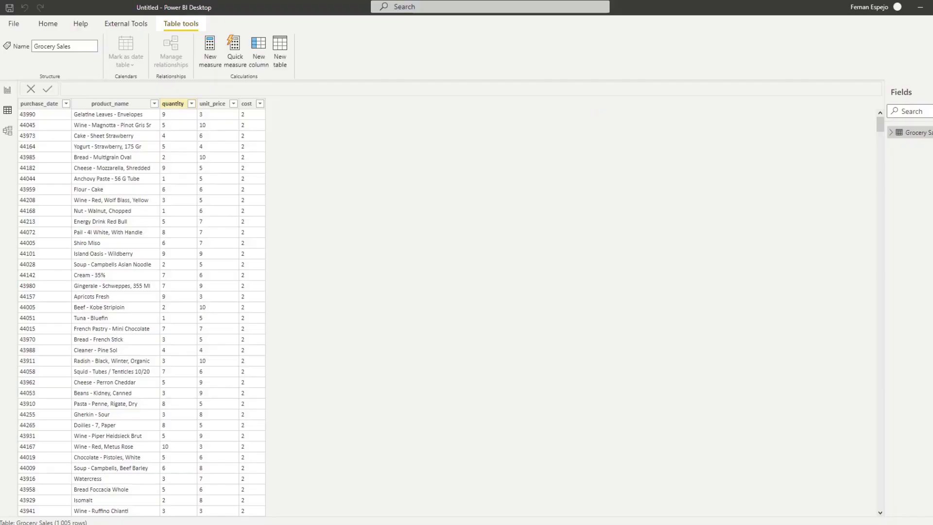
Step: Search the connector catalogue for 'sharepoint' and choose the SharePoint folder connector
{"action": "left_click", "coordinate": [48, 24]}
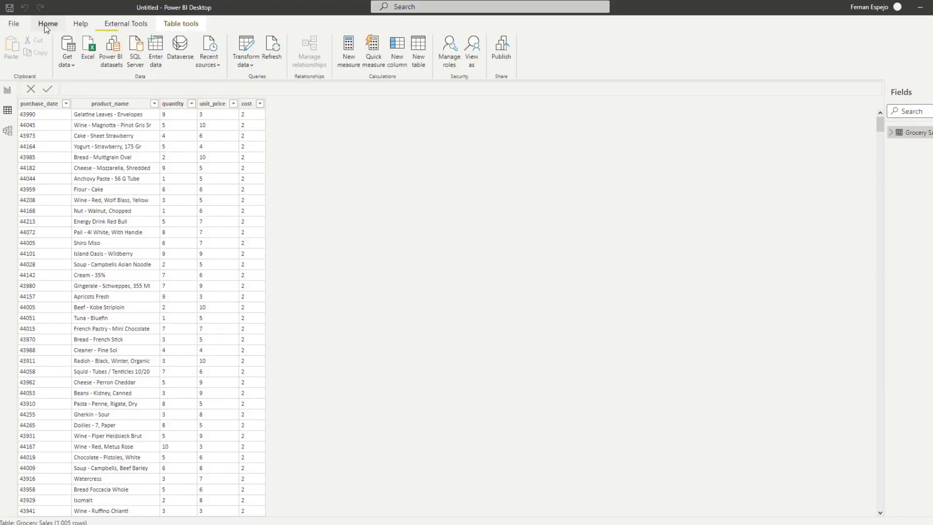
{"action": "left_click", "coordinate": [68, 66]}
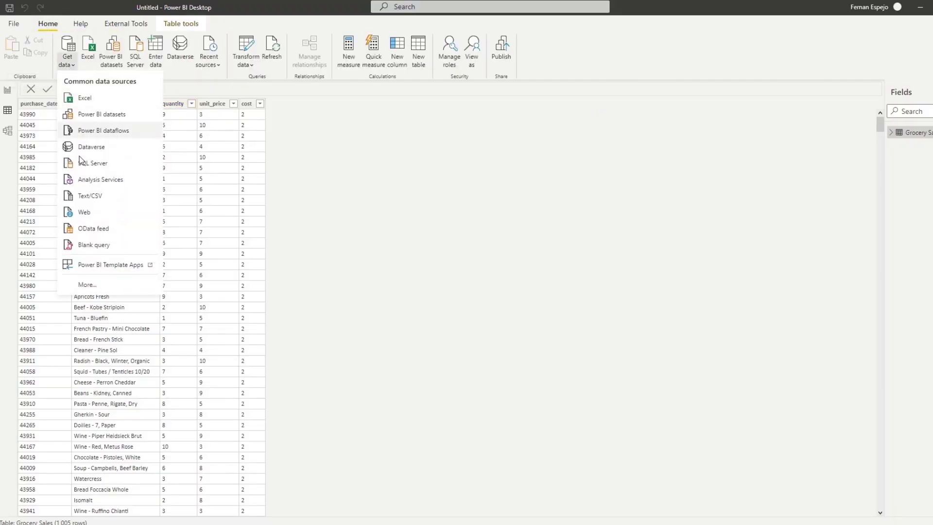
{"action": "left_click", "coordinate": [99, 286]}
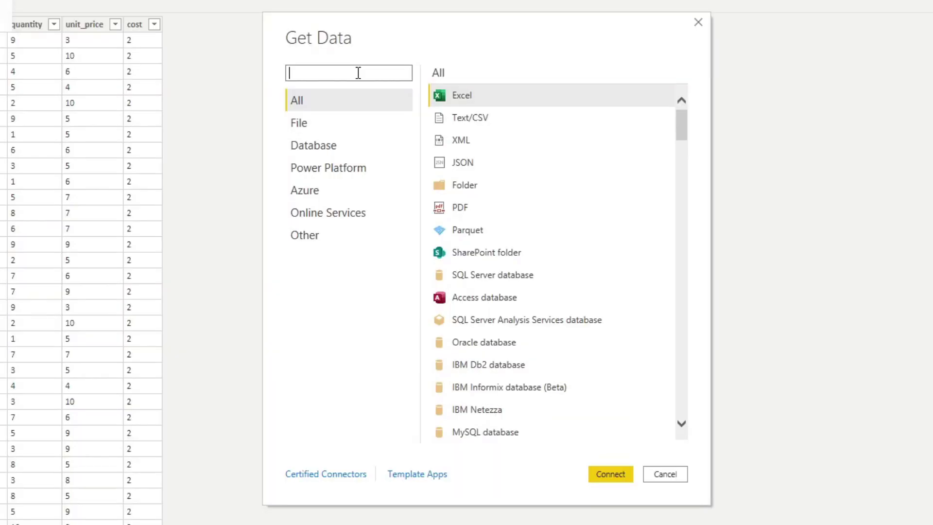
{"action": "type", "text": "sharepoint"}
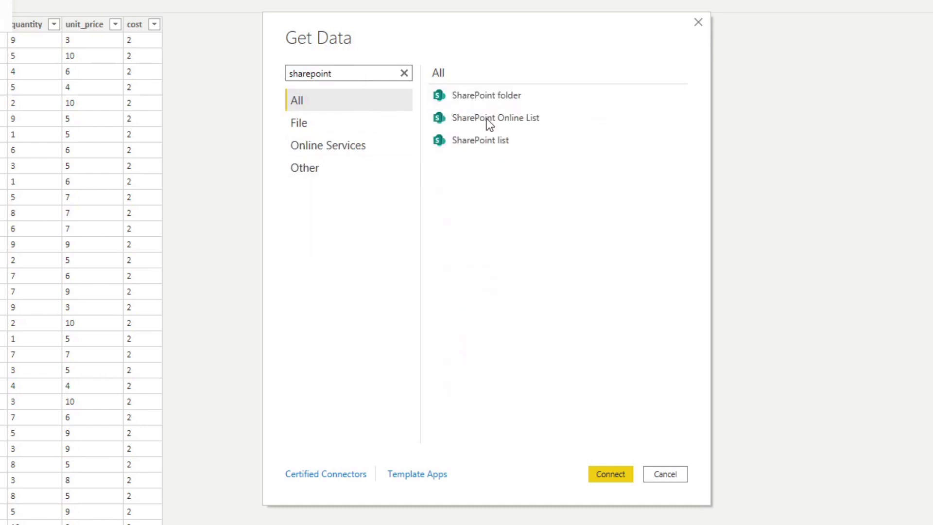
{"action": "left_click", "coordinate": [500, 121]}
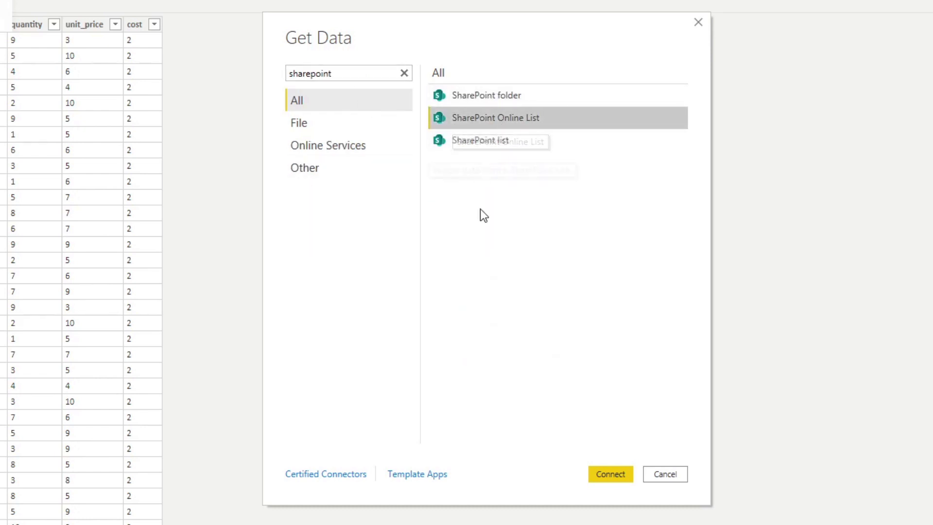
{"action": "left_click", "coordinate": [494, 96]}
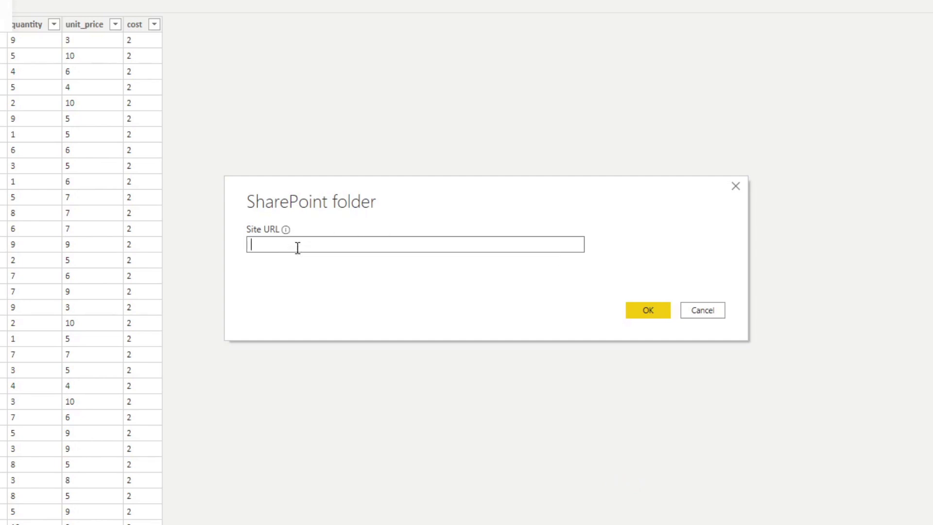
Step: Connect the SharePoint folder to the solutionsabroad site and load its four workbooks into Power Query
{"action": "type", "text": "https://solutionsabroaduk.sharepoint.com/sites/solutionsabroad"}
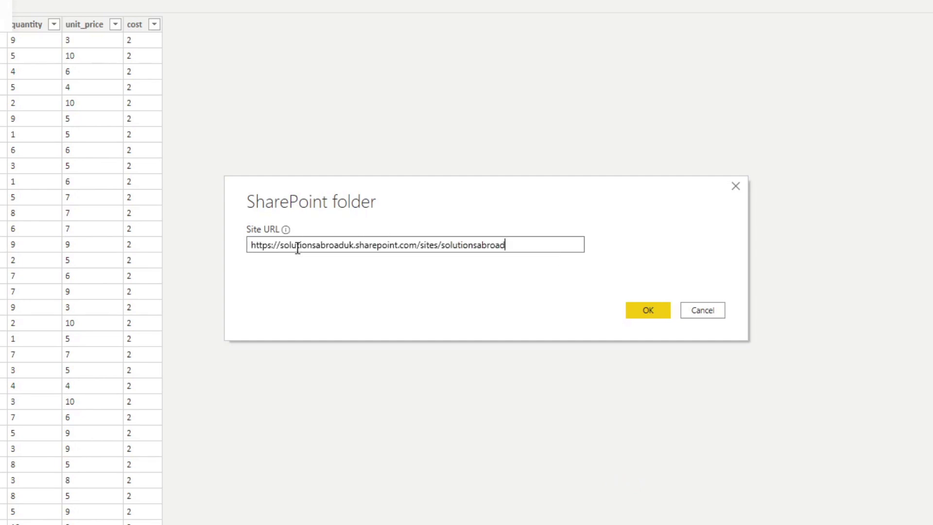
{"action": "double_click", "coordinate": [473, 252]}
{"action": "left_click", "coordinate": [510, 250]}
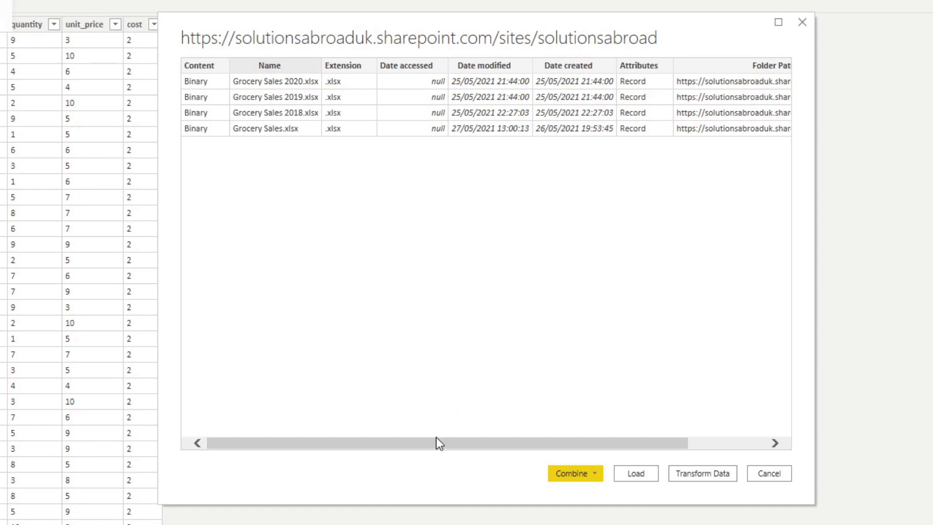
{"action": "left_click_drag", "start_coordinate": [436, 438], "coordinate": [355, 452]}
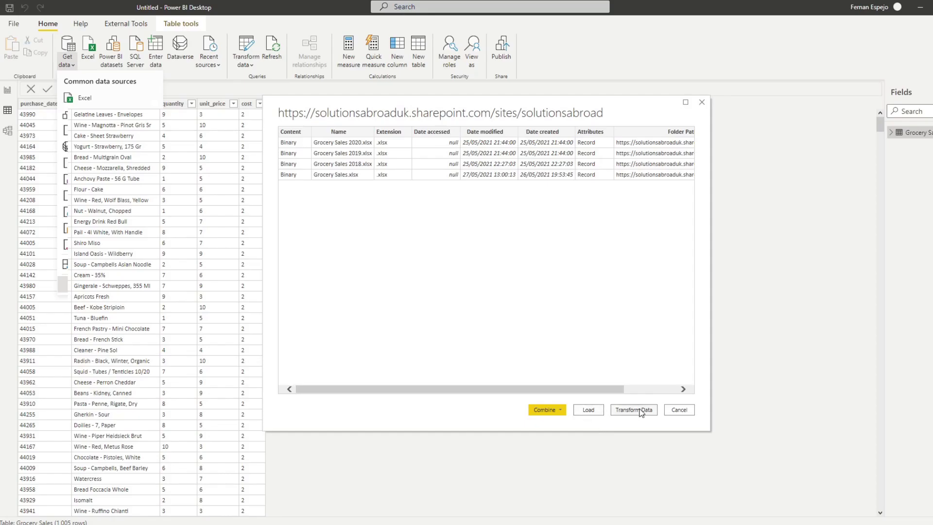
{"action": "left_click", "coordinate": [703, 474]}
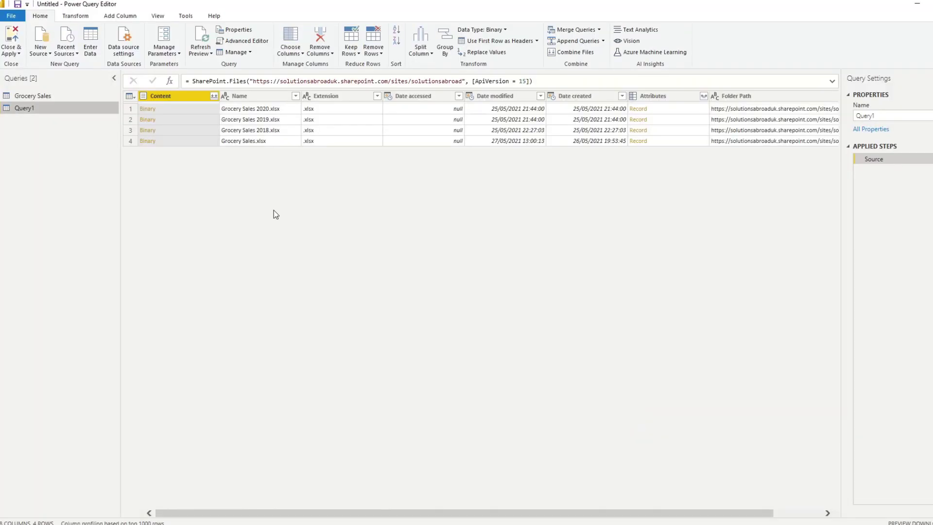
Step: Filter the Name column to equal Grocery Sales.xlsx and open its Binary content
{"action": "left_click", "coordinate": [262, 144]}
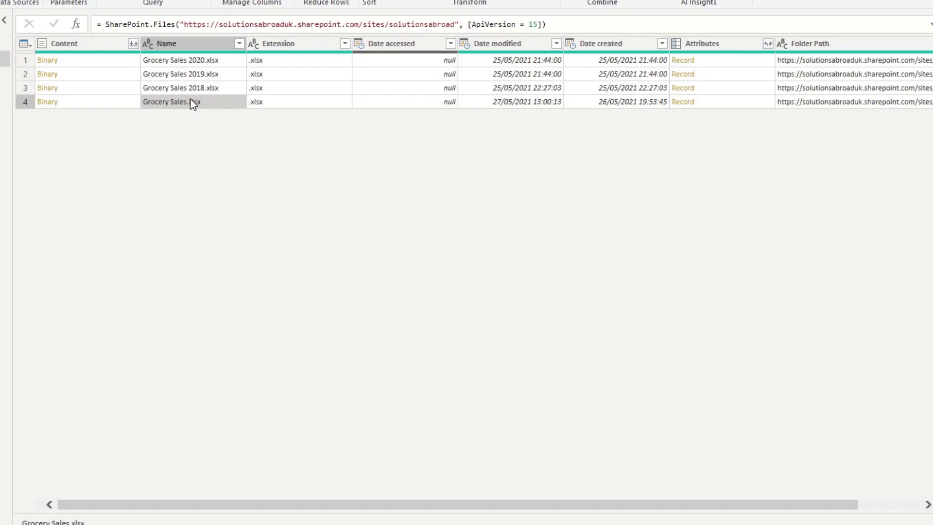
{"action": "right_click", "coordinate": [191, 103]}
{"action": "mouse_move", "coordinate": [202, 128]}
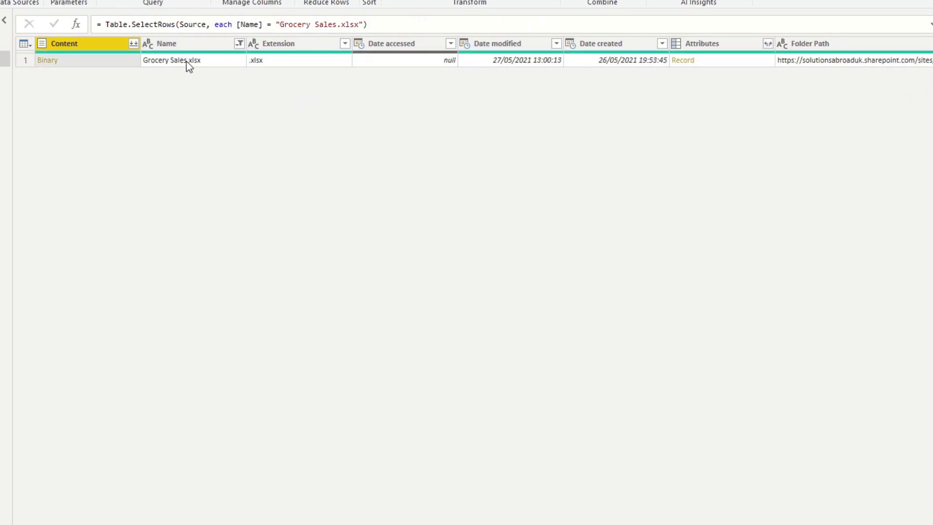
{"action": "left_click", "coordinate": [189, 65]}
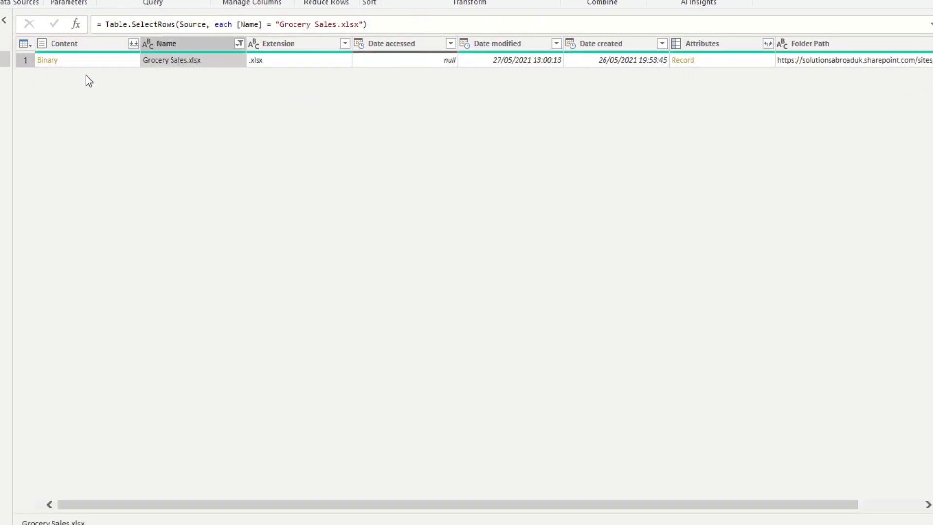
{"action": "left_click", "coordinate": [48, 60]}
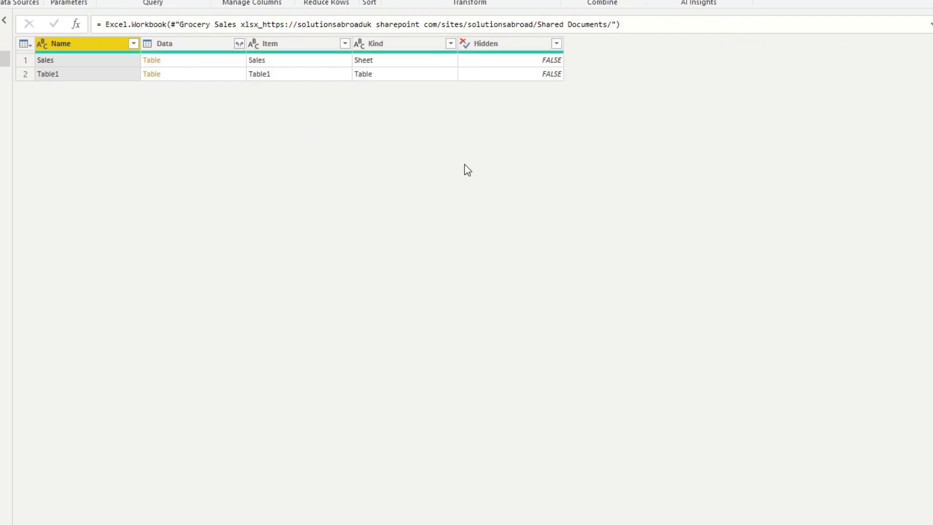
Step: Open the Sales sheet and inspect its quantity, purchase date and product name values
{"action": "left_click", "coordinate": [171, 61]}
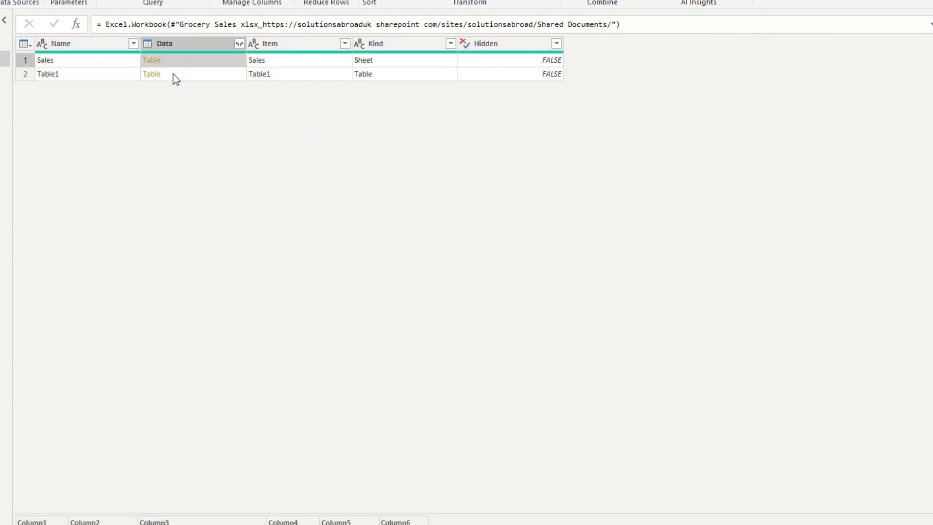
{"action": "left_click", "coordinate": [151, 60]}
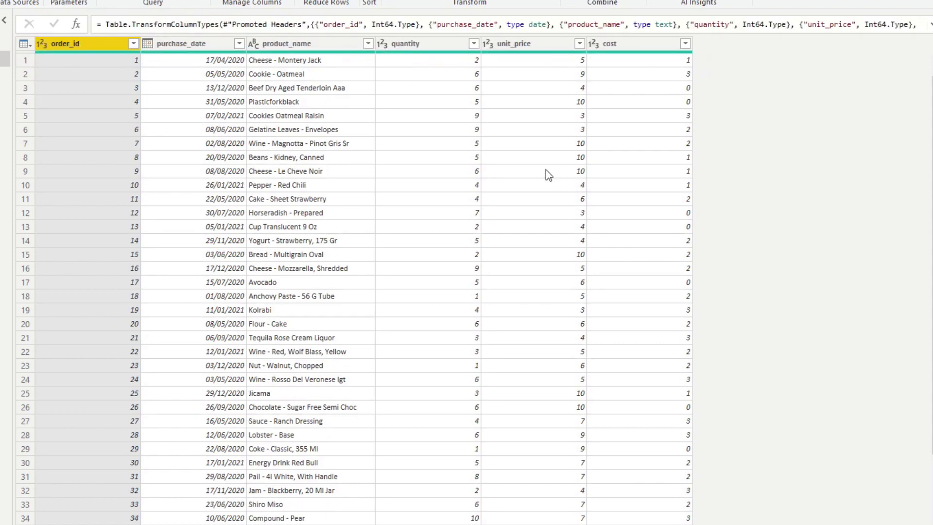
{"action": "left_click", "coordinate": [381, 144]}
{"action": "left_click", "coordinate": [121, 169]}
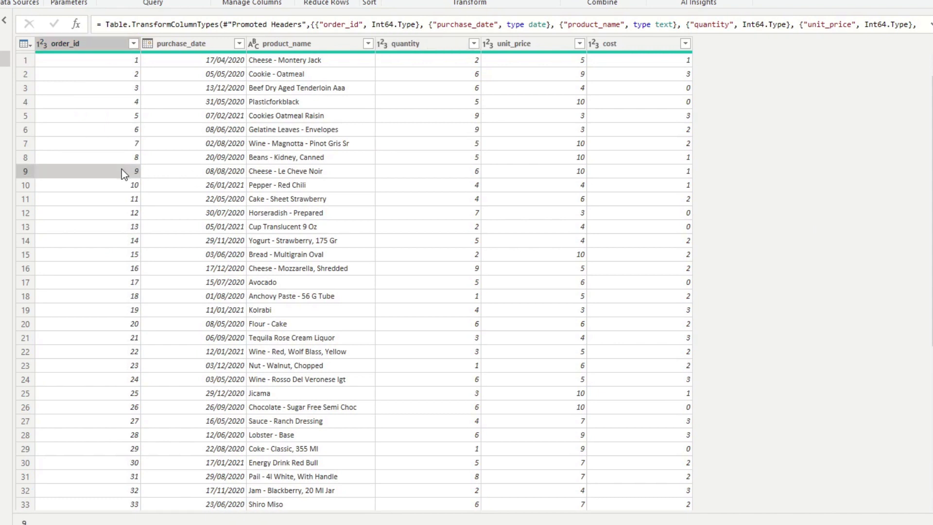
{"action": "left_click", "coordinate": [184, 162]}
{"action": "left_click", "coordinate": [275, 161]}
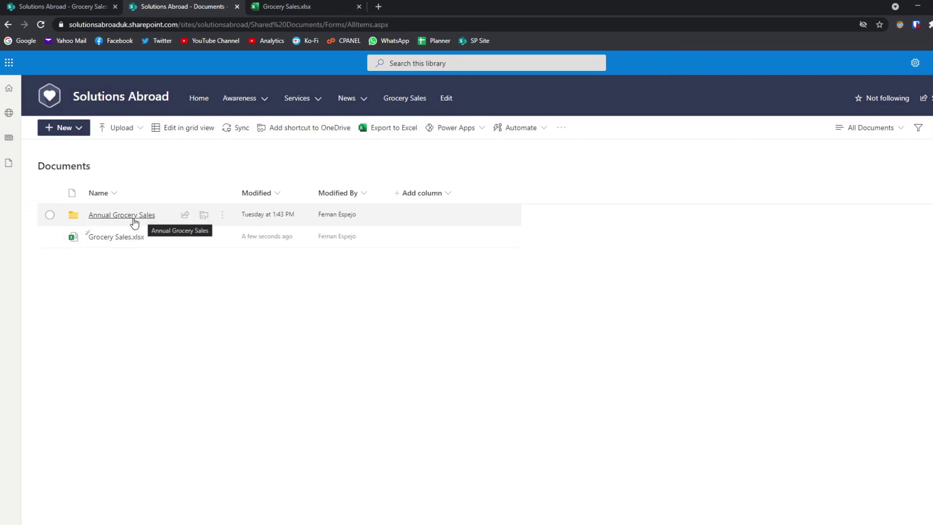
Step: Open the Annual Grocery Sales folder, check purchase dates in the 2018 workbook, then close it
{"action": "left_click", "coordinate": [128, 220]}
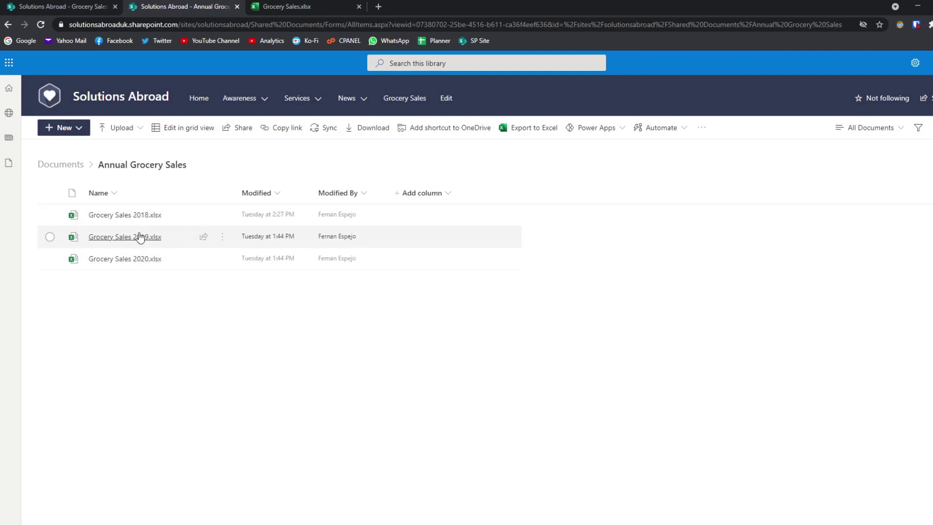
{"action": "left_click", "coordinate": [141, 215]}
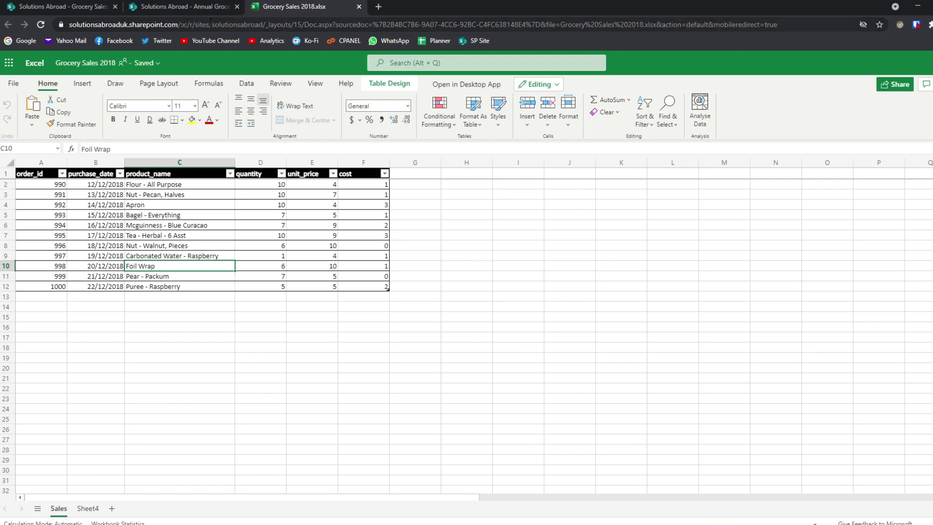
{"action": "left_click", "coordinate": [97, 196]}
{"action": "left_click", "coordinate": [94, 267]}
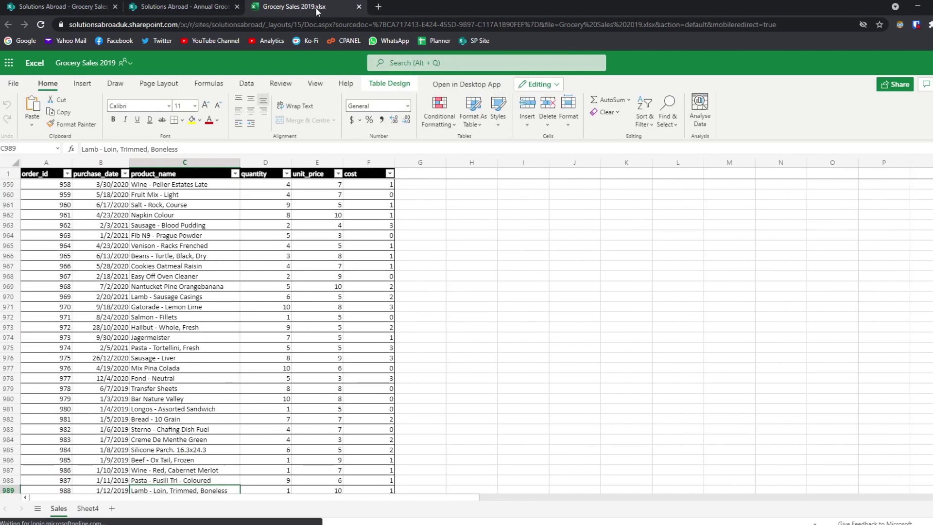
{"action": "left_click", "coordinate": [358, 6]}
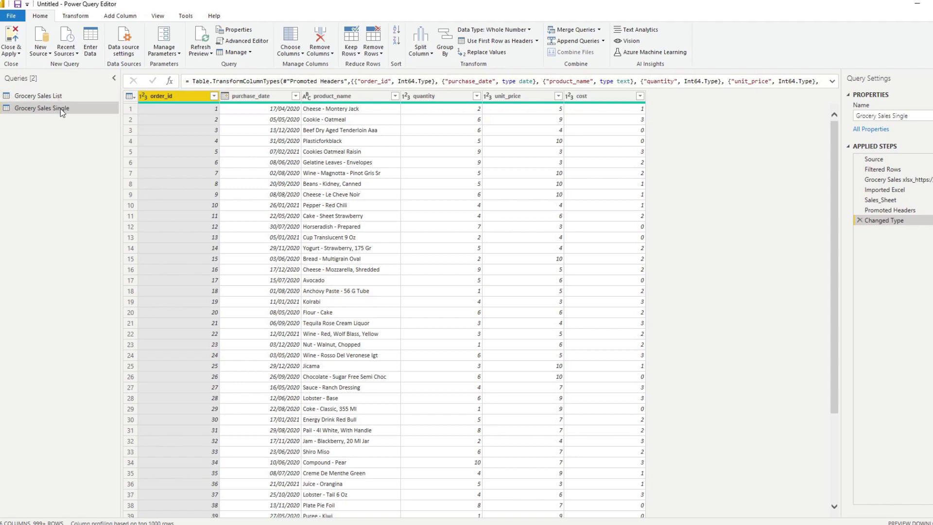
Step: Search the data source catalogue for 'sharepoint' and connect with the SharePoint folder connector
{"action": "left_click", "coordinate": [43, 58]}
{"action": "left_click", "coordinate": [61, 239]}
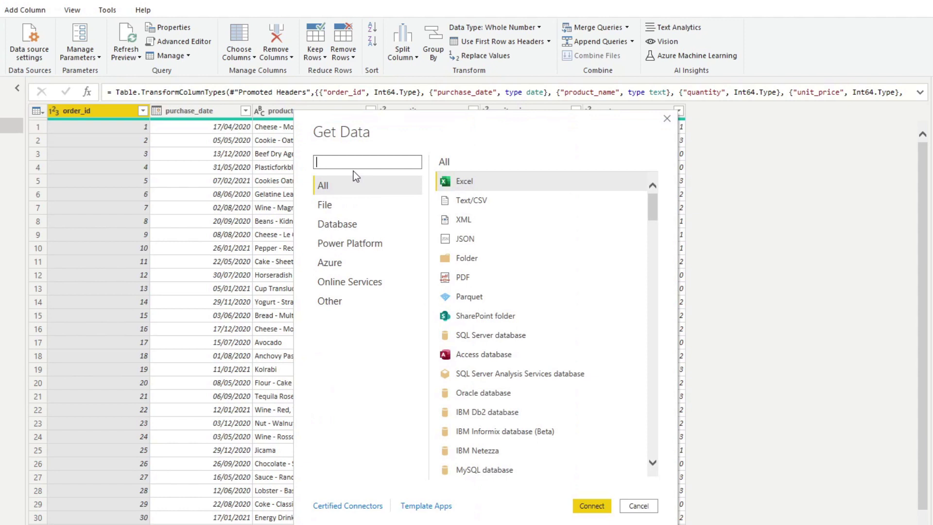
{"action": "type", "text": "sharepoint"}
{"action": "left_click", "coordinate": [472, 184]}
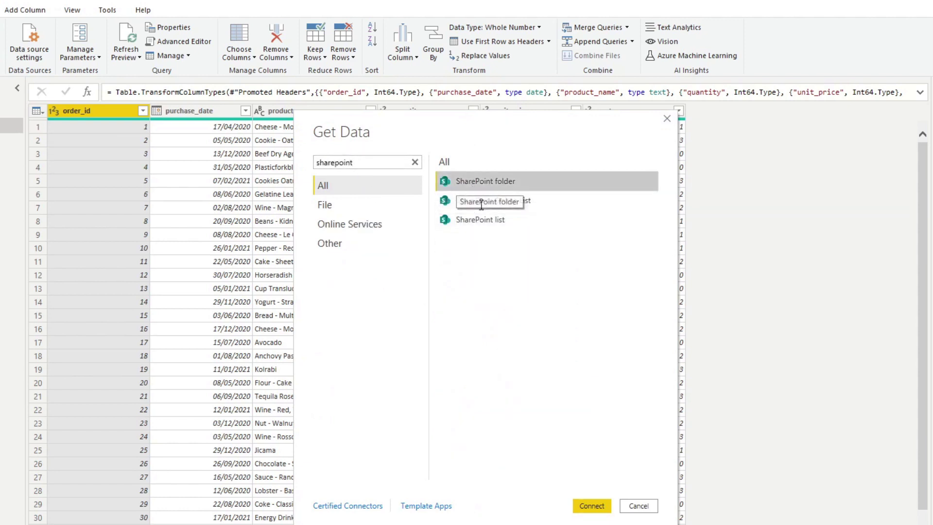
{"action": "left_click", "coordinate": [588, 507]}
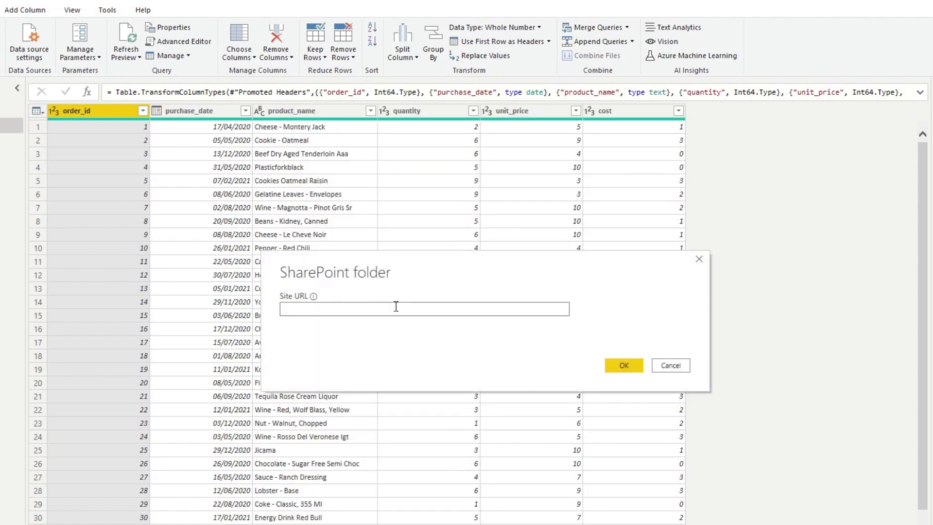
Step: Paste the SharePoint site URL and load its file list into Power Query Editor
{"action": "left_click", "coordinate": [358, 309]}
{"action": "type", "text": "https://solutionsabroaduk.sharepoint.com/sites/solutionsabroad"}
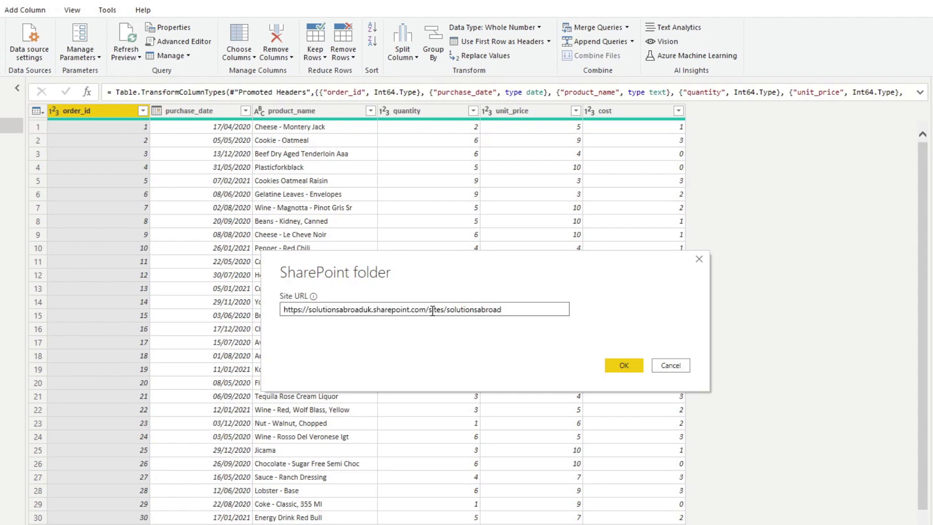
{"action": "left_click", "coordinate": [624, 365]}
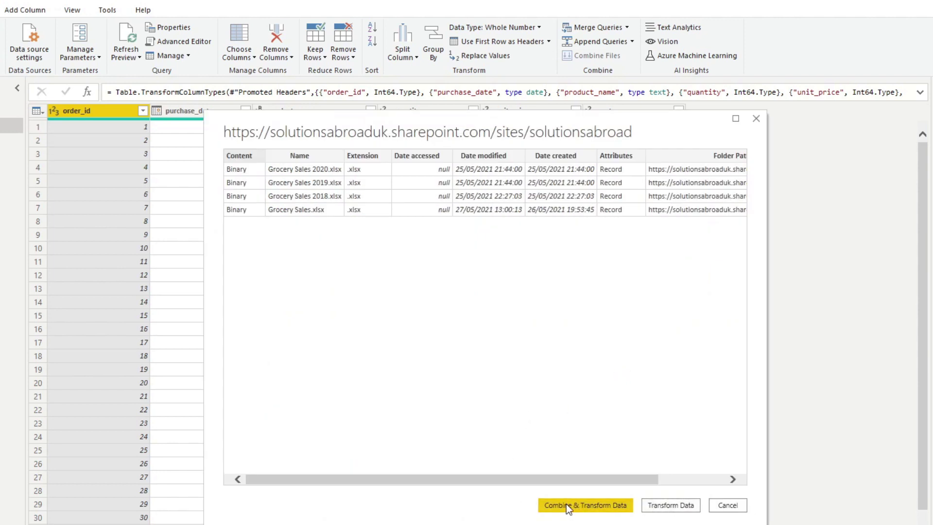
{"action": "left_click", "coordinate": [664, 506]}
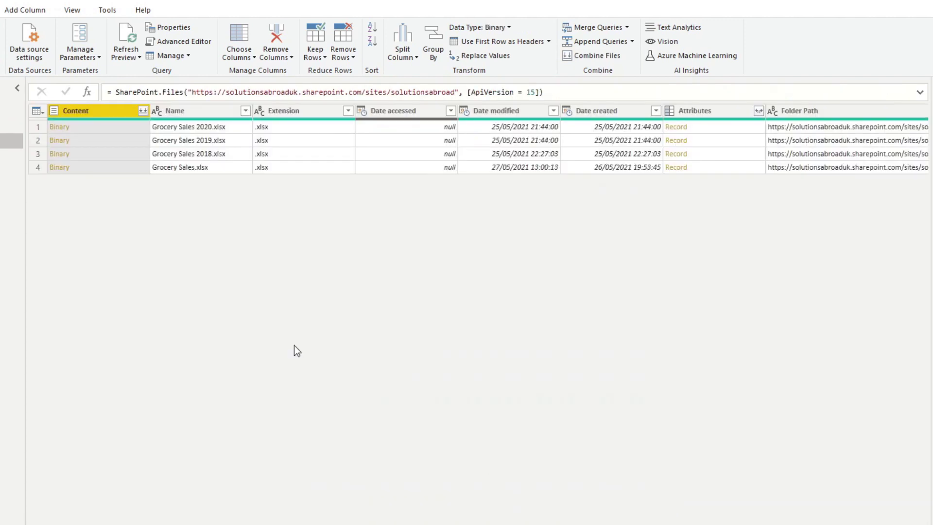
Step: Select the Grocery Sales.xlsx entry in Query1's file list
{"action": "left_click", "coordinate": [206, 167]}
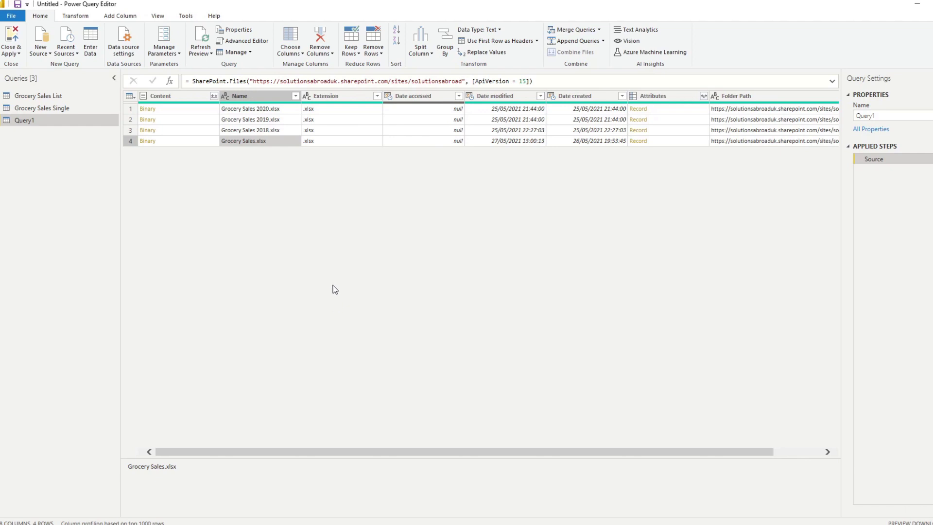
Step: In SharePoint, go up to the Documents library and reopen the Annual Grocery Sales folder
{"action": "left_click", "coordinate": [111, 519]}
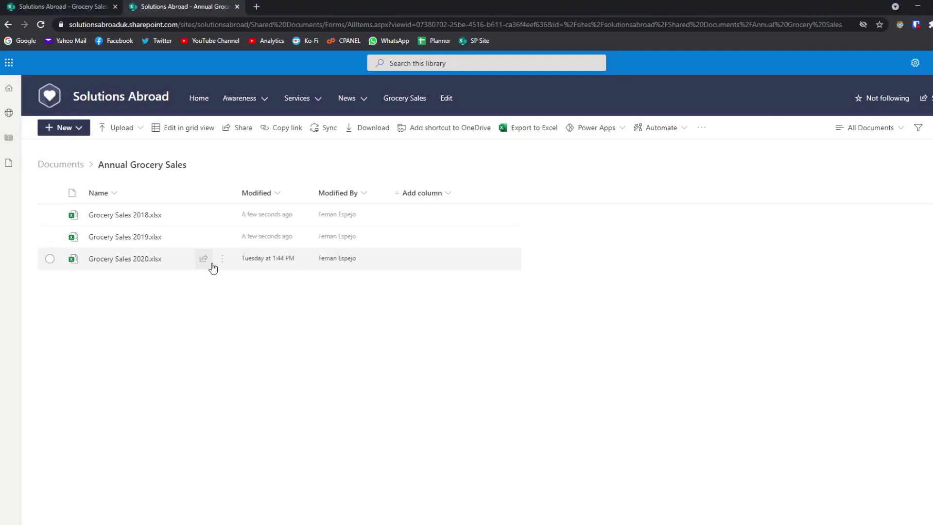
{"action": "left_click", "coordinate": [71, 168]}
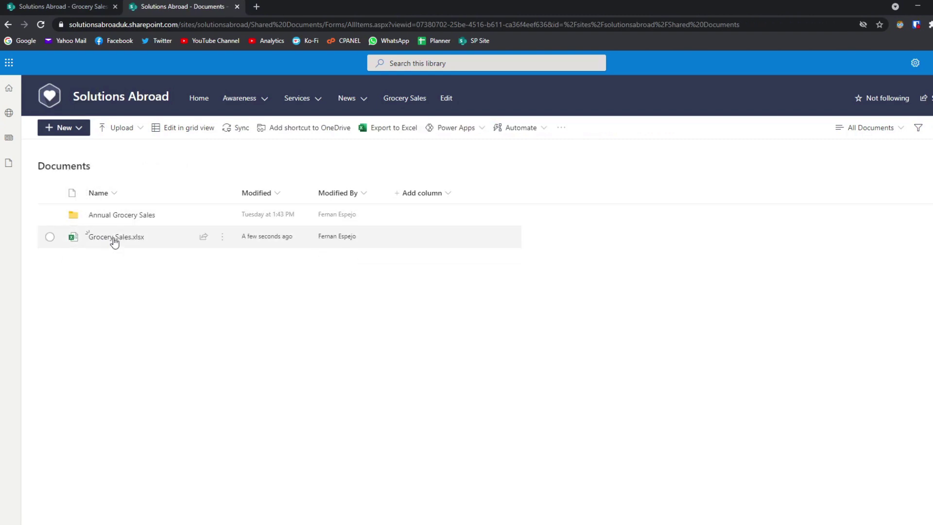
{"action": "left_click", "coordinate": [126, 223]}
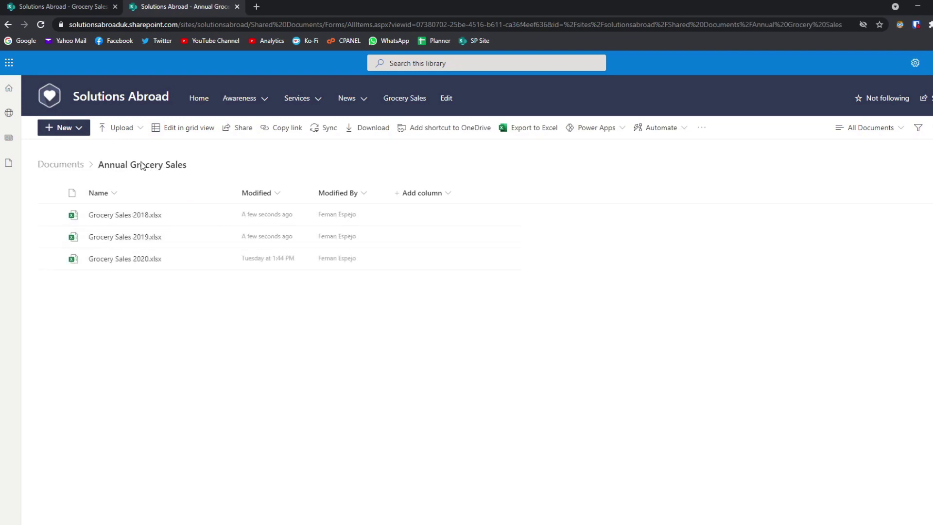
Step: Widen the Folder Path column and compare the four files' folder paths
{"action": "left_click", "coordinate": [173, 495]}
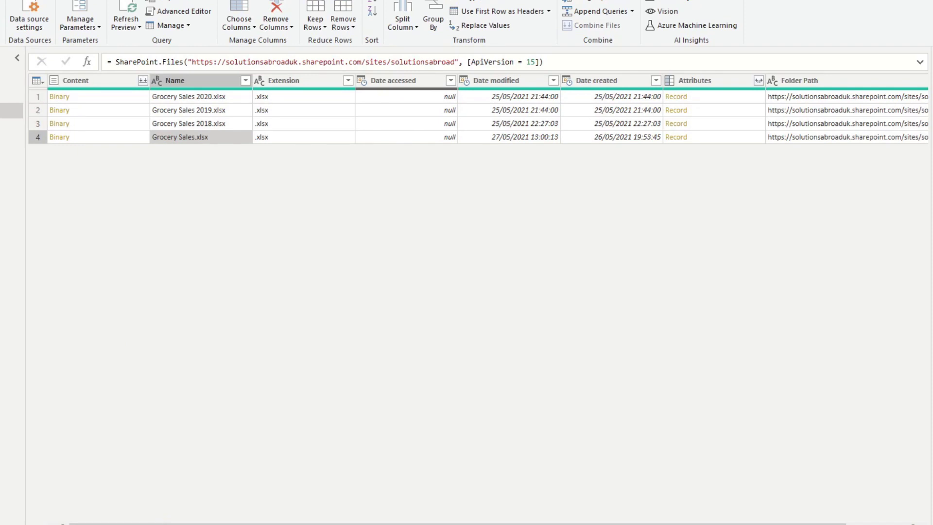
{"action": "scroll", "coordinate": [486, 291], "scroll_direction": "right", "scroll_amount": 2}
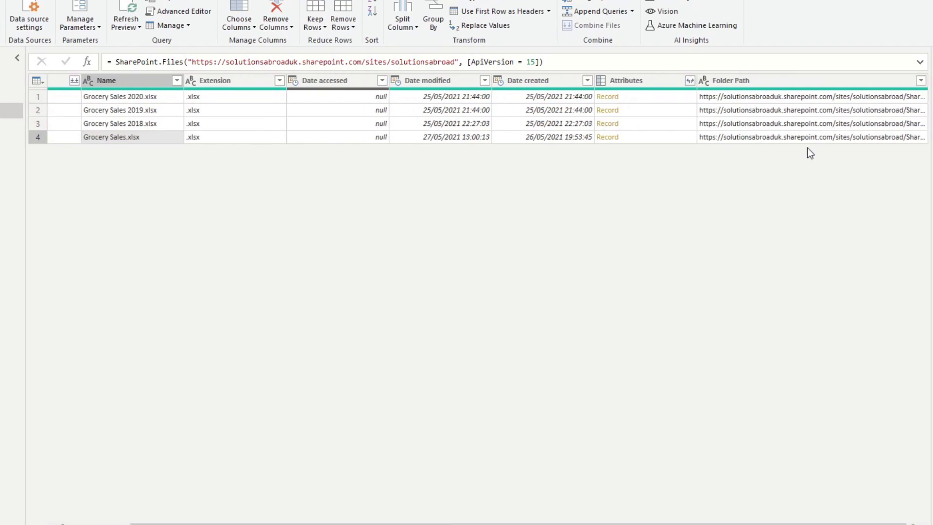
{"action": "left_click", "coordinate": [899, 82]}
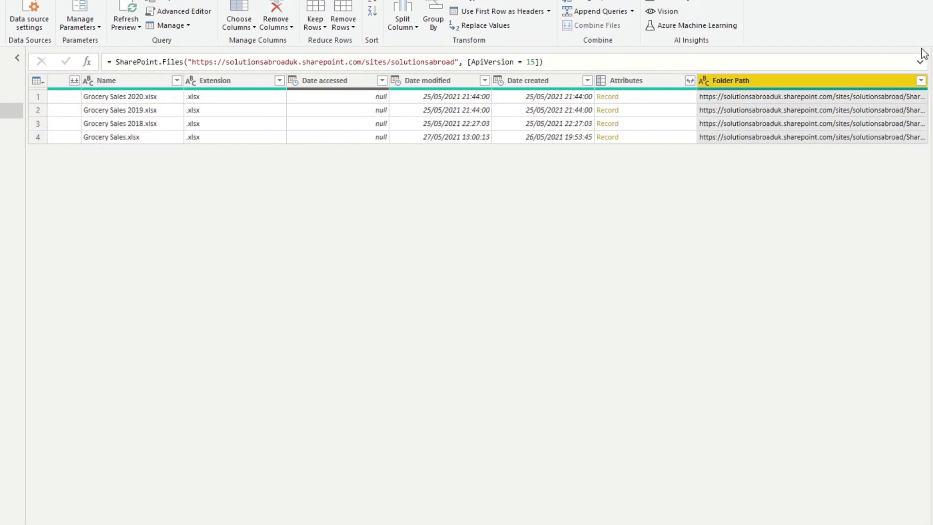
{"action": "left_click_drag", "start_coordinate": [928, 80], "coordinate": [932, 80]}
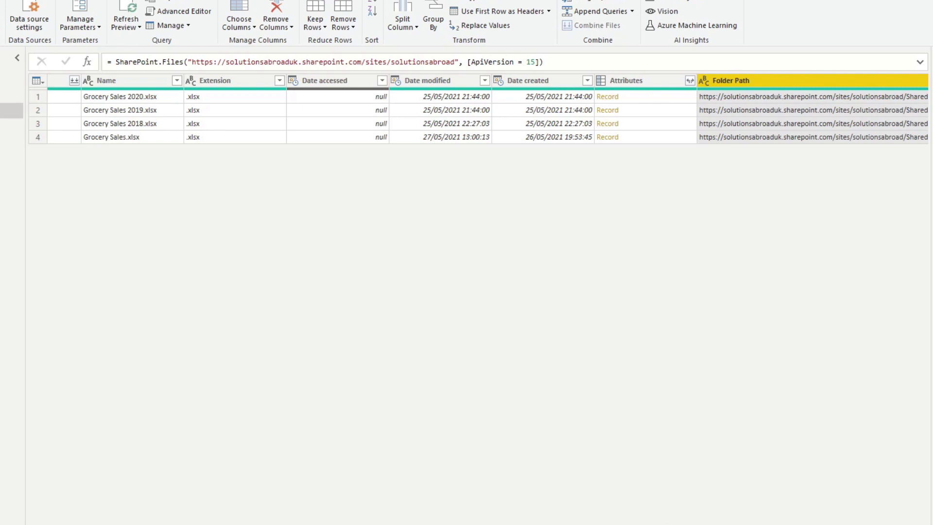
{"action": "scroll", "coordinate": [486, 117], "scroll_direction": "right", "scroll_amount": 2}
{"action": "left_click", "coordinate": [789, 101]}
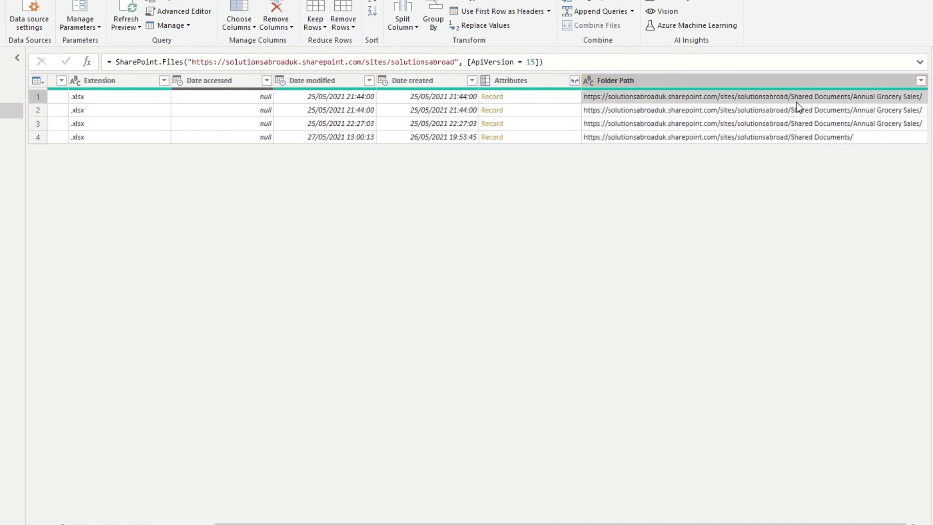
{"action": "left_click", "coordinate": [792, 108]}
{"action": "left_click", "coordinate": [855, 123]}
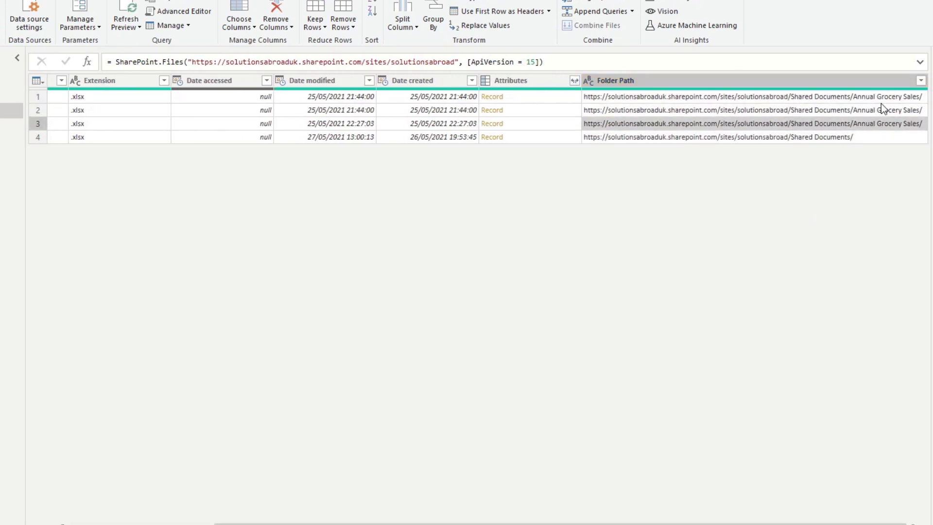
{"action": "left_click", "coordinate": [819, 140]}
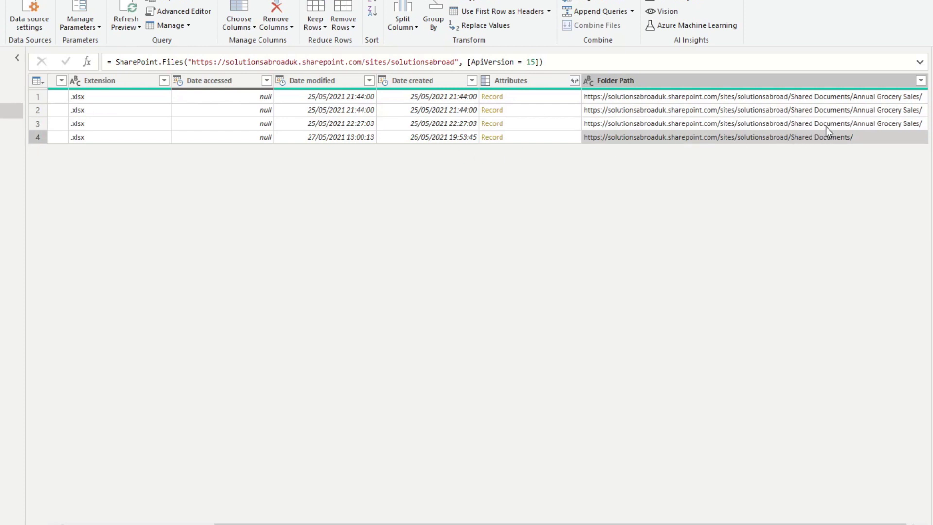
Step: Filter Folder Path to equal the Annual Grocery Sales folder, keeping the three annual workbooks
{"action": "right_click", "coordinate": [785, 96]}
{"action": "mouse_move", "coordinate": [826, 121]}
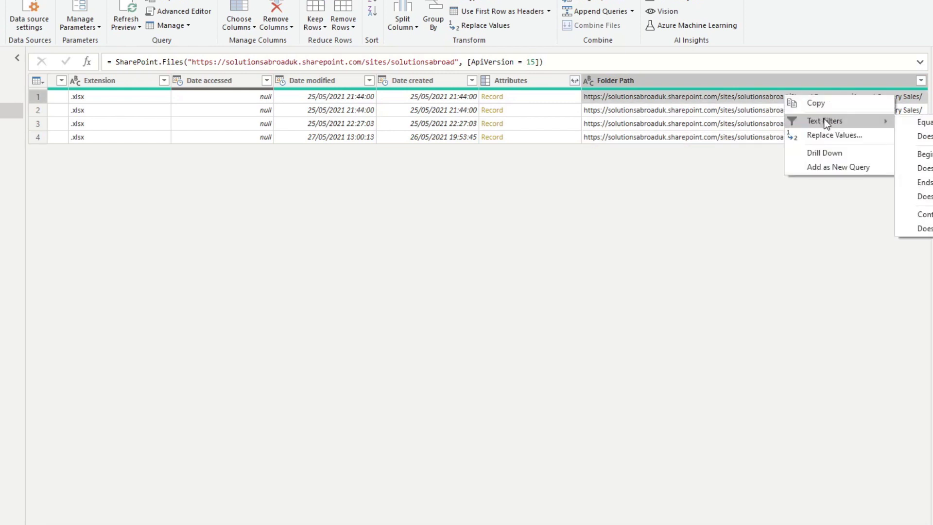
{"action": "left_click", "coordinate": [915, 124]}
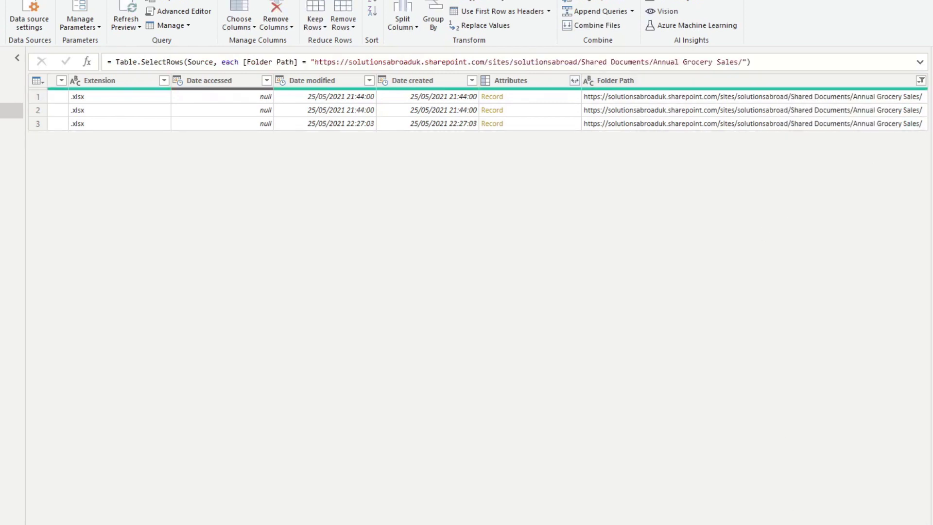
{"action": "left_click", "coordinate": [901, 96]}
{"action": "scroll", "coordinate": [356, 502], "scroll_direction": "left", "scroll_amount": 3}
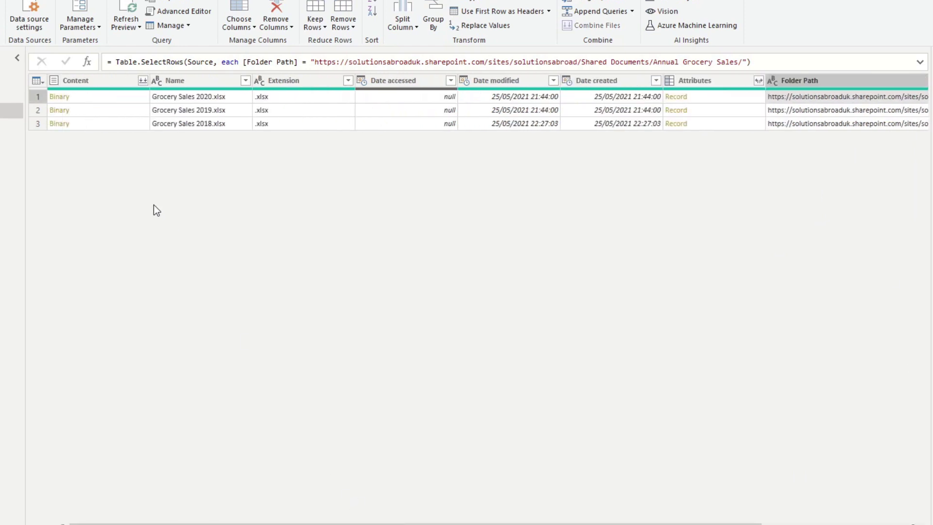
Step: Combine the Content of the three workbooks using Table1, with First file as the sample
{"action": "left_click", "coordinate": [121, 99]}
{"action": "left_click", "coordinate": [116, 81]}
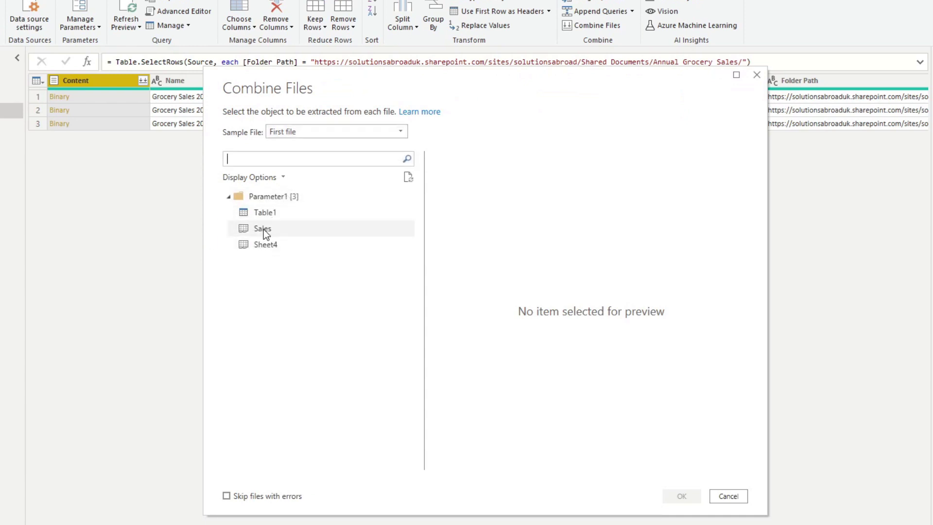
{"action": "left_click", "coordinate": [268, 217]}
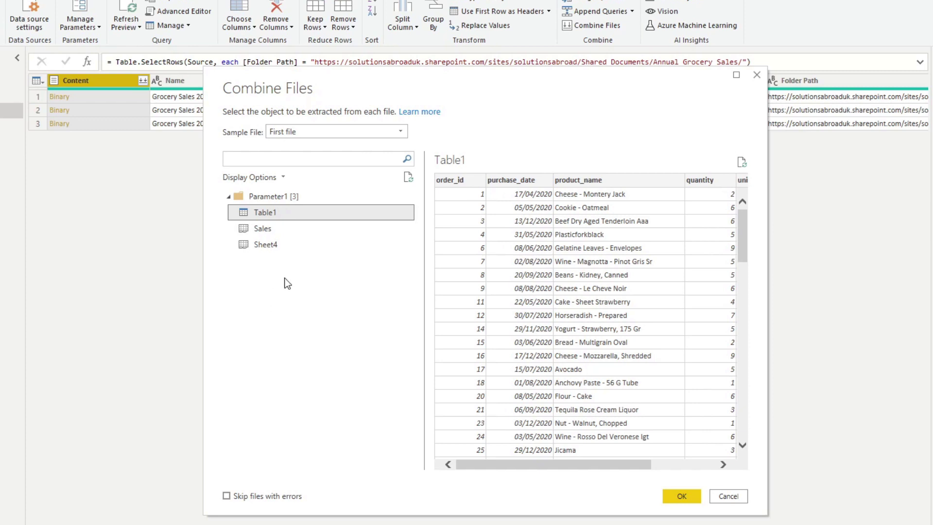
{"action": "left_click", "coordinate": [328, 133]}
{"action": "left_click", "coordinate": [328, 133]}
{"action": "left_click", "coordinate": [328, 133]}
{"action": "left_click", "coordinate": [326, 130]}
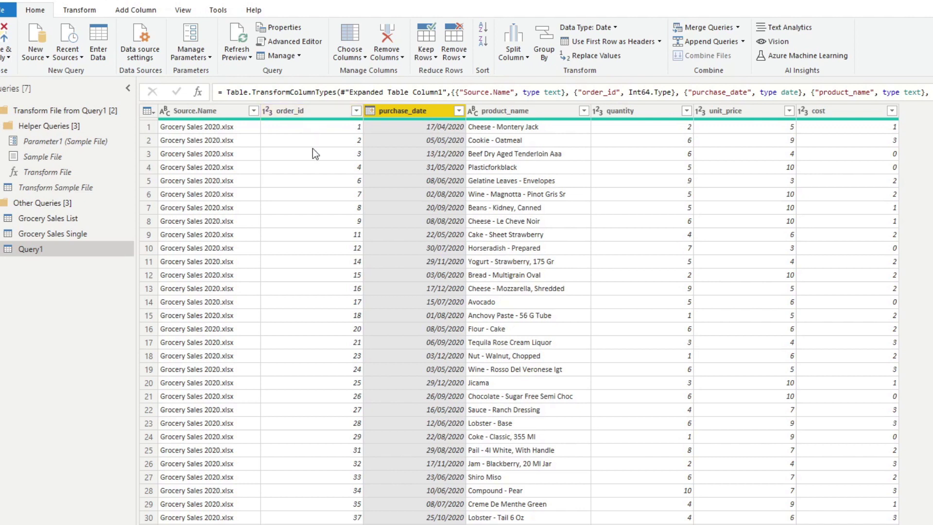
{"action": "left_click", "coordinate": [309, 110]}
{"action": "left_click", "coordinate": [216, 112]}
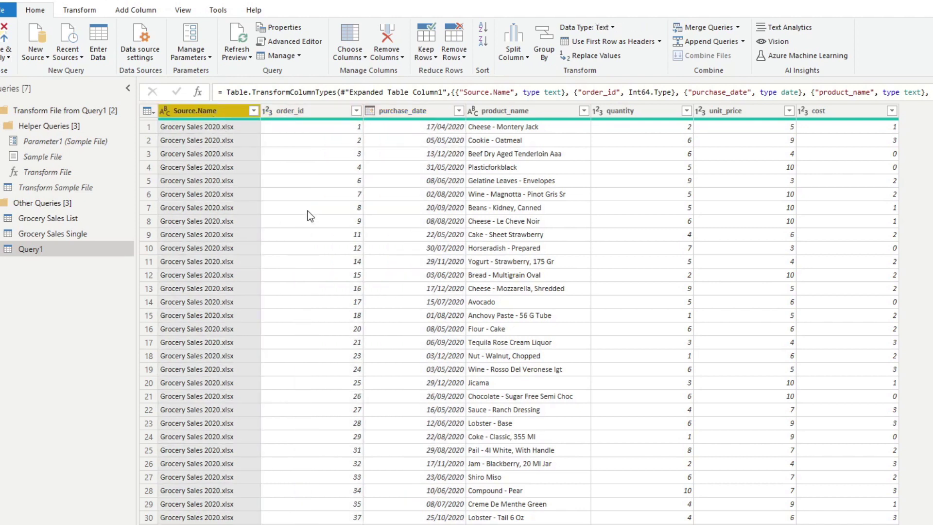
{"action": "left_click", "coordinate": [254, 111]}
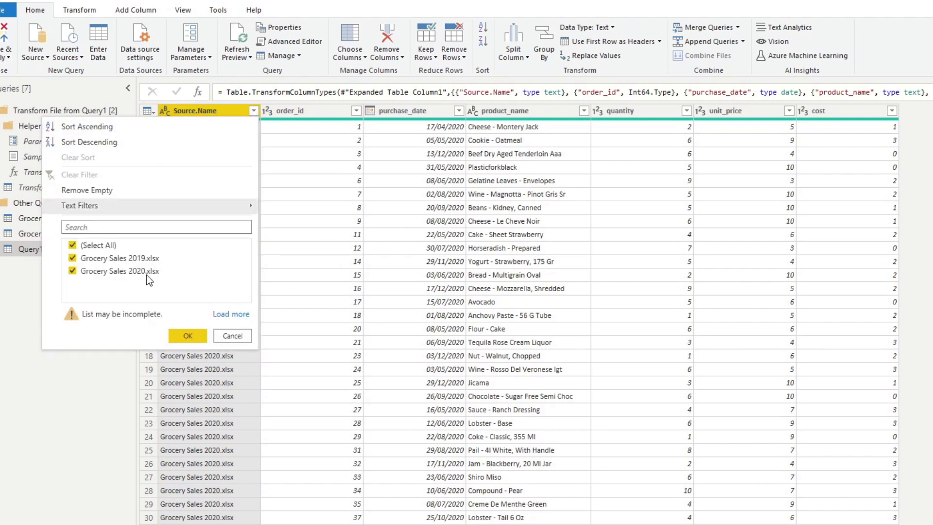
{"action": "left_click", "coordinate": [229, 335]}
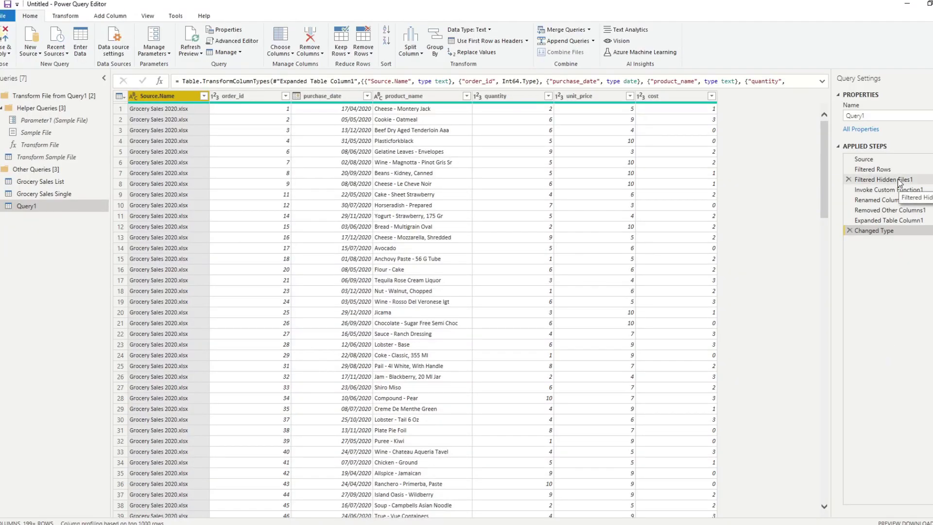
Step: Step through Filtered Rows, Filtered Hidden Files1 and Invoke Custom Function1 in Query1's Applied Steps
{"action": "left_click", "coordinate": [874, 168]}
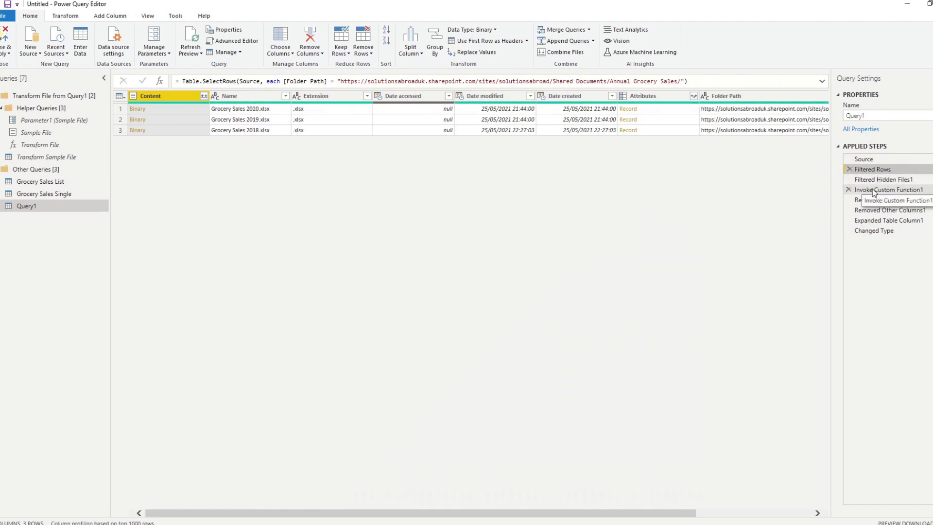
{"action": "left_click", "coordinate": [880, 181]}
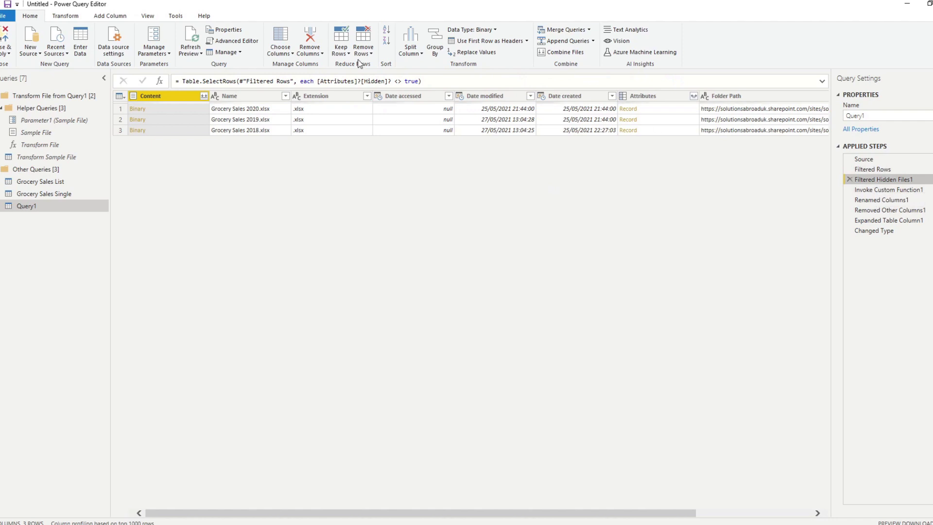
{"action": "left_click_drag", "start_coordinate": [430, 513], "coordinate": [340, 485]}
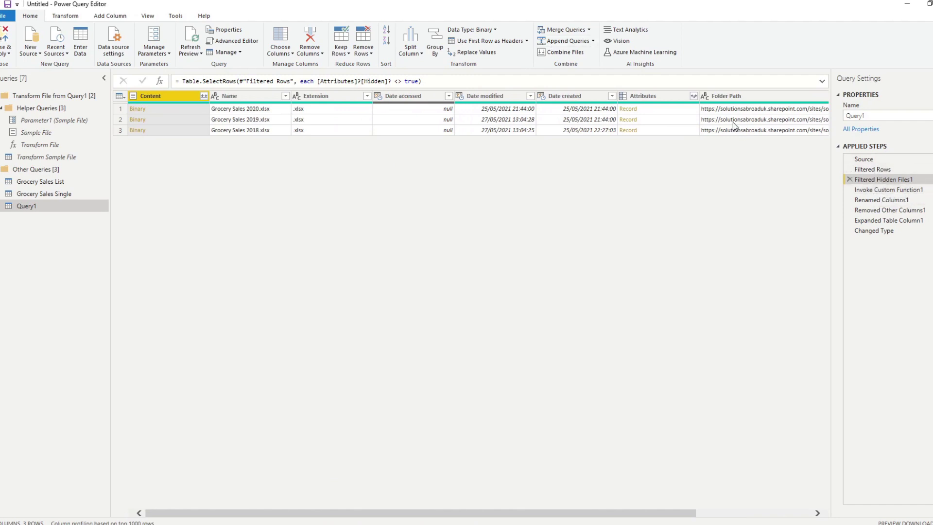
{"action": "left_click", "coordinate": [897, 190]}
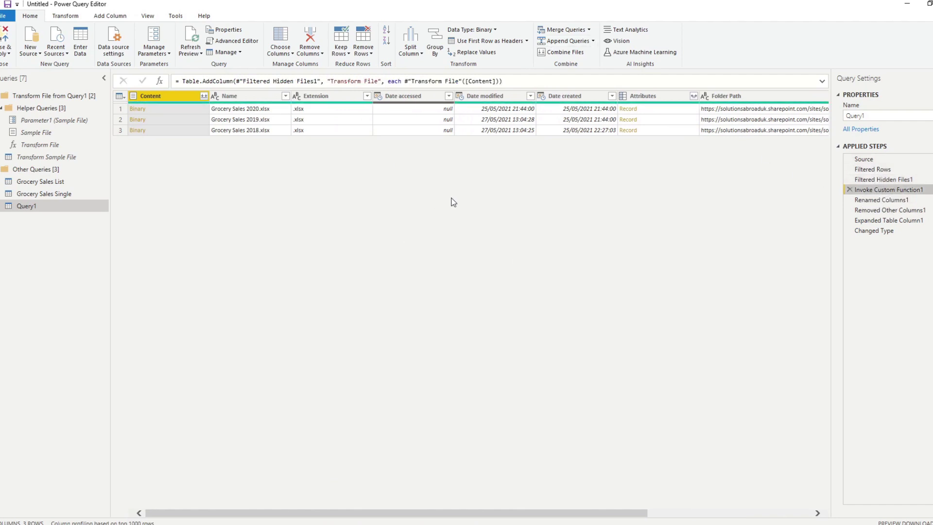
{"action": "left_click_drag", "start_coordinate": [467, 513], "coordinate": [391, 492]}
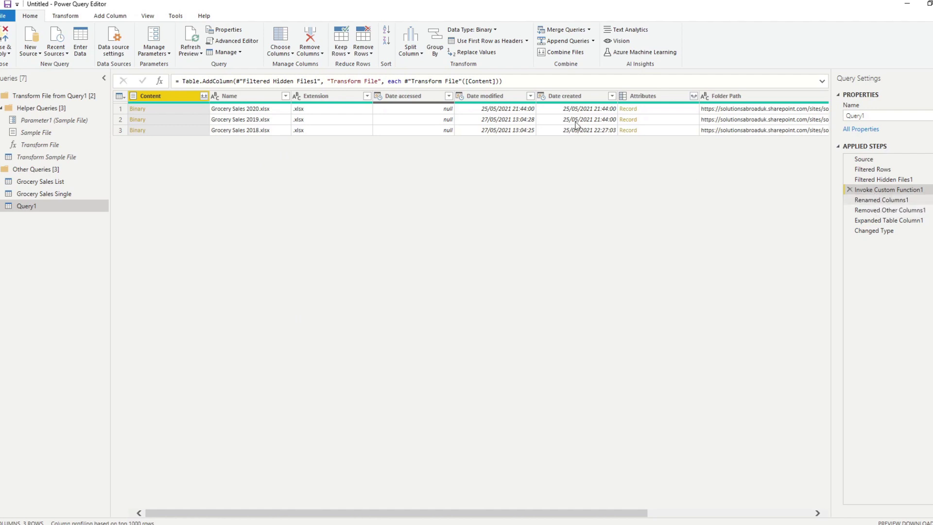
Step: Inspect the Transform File formula's Excel.Workbook source and Table1 item, then open Sample File
{"action": "left_click", "coordinate": [41, 148]}
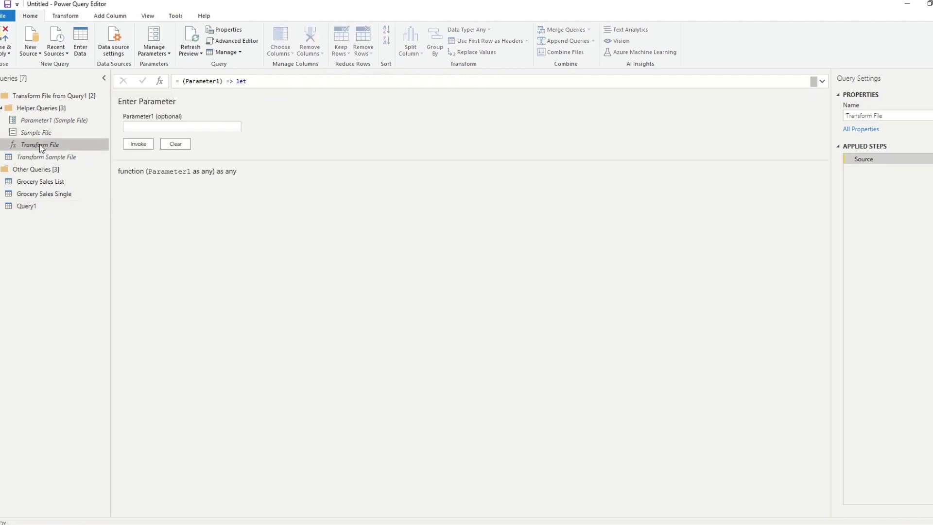
{"action": "left_click", "coordinate": [822, 82]}
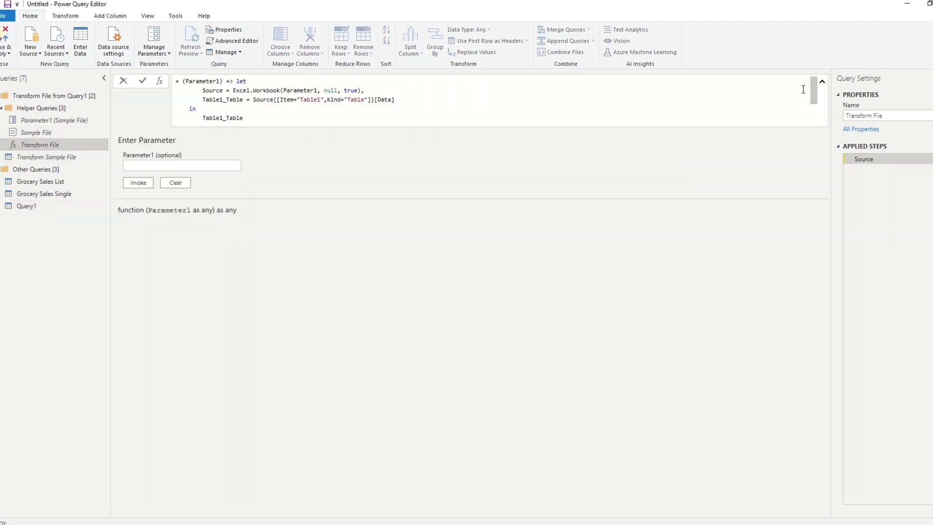
{"action": "left_click_drag", "start_coordinate": [210, 90], "coordinate": [370, 87]}
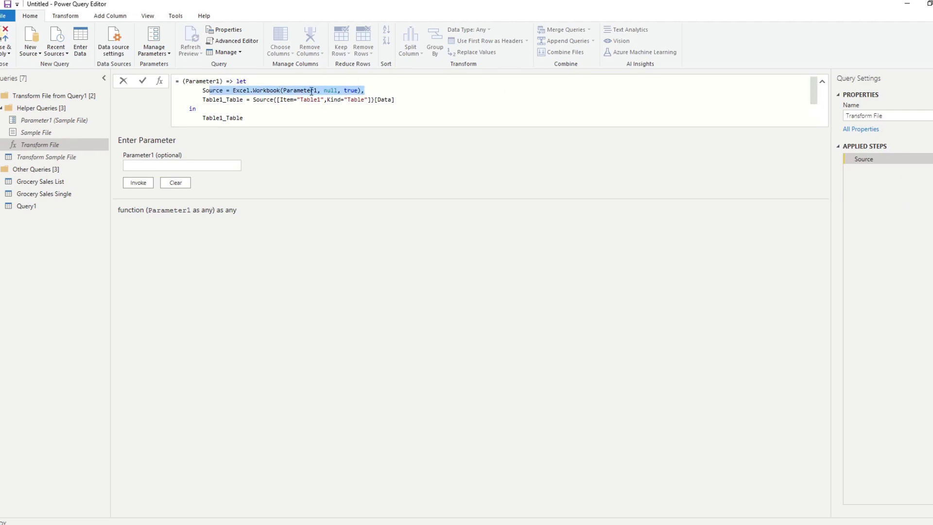
{"action": "left_click", "coordinate": [327, 90]}
{"action": "double_click", "coordinate": [311, 99]}
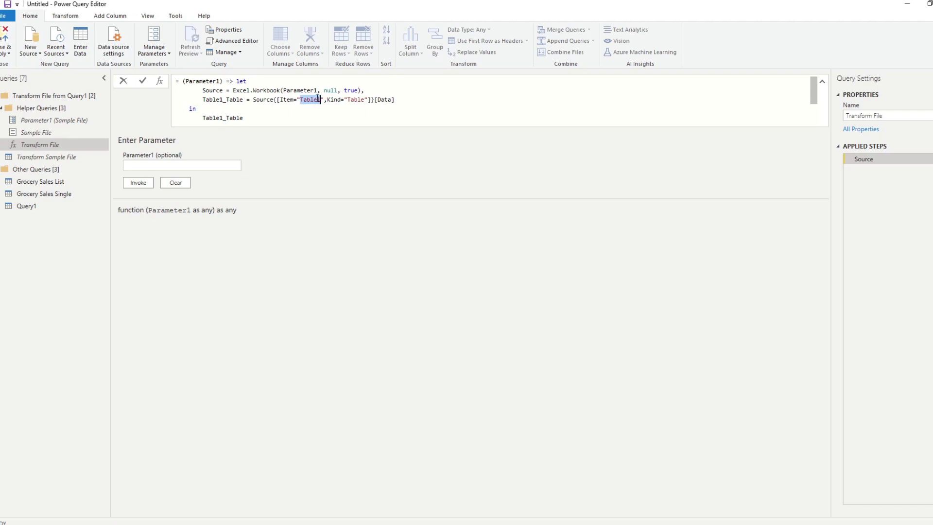
{"action": "left_click", "coordinate": [40, 141]}
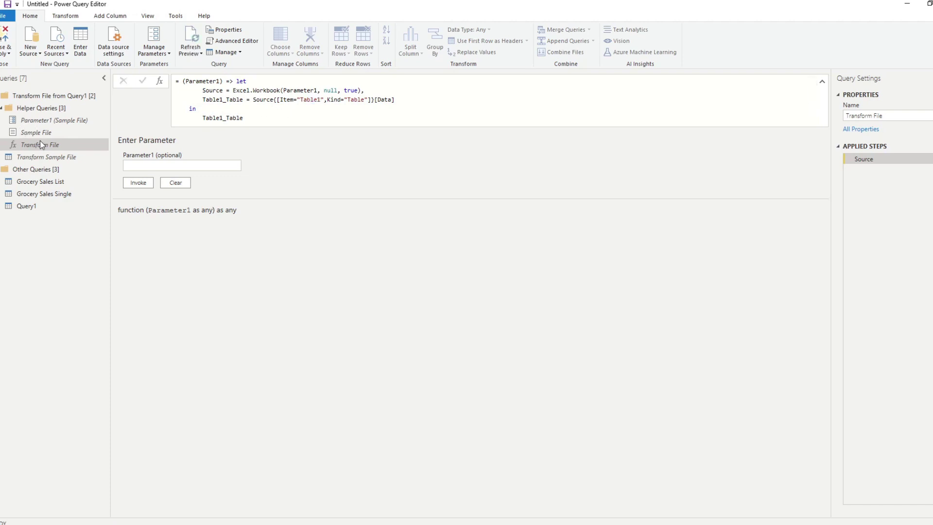
{"action": "left_click", "coordinate": [39, 134]}
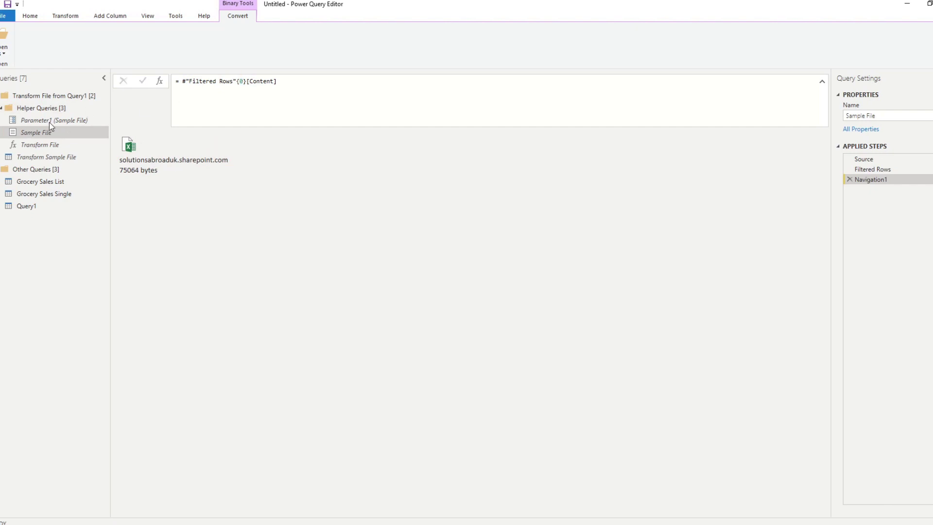
Step: Preview the Parameter1 and Transform Sample File helper queries
{"action": "left_click", "coordinate": [65, 124]}
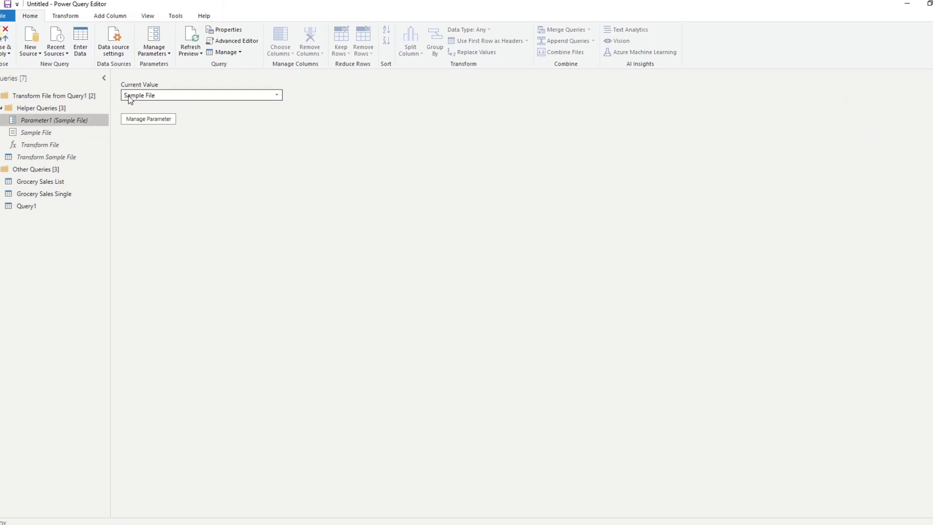
{"action": "left_click", "coordinate": [58, 157]}
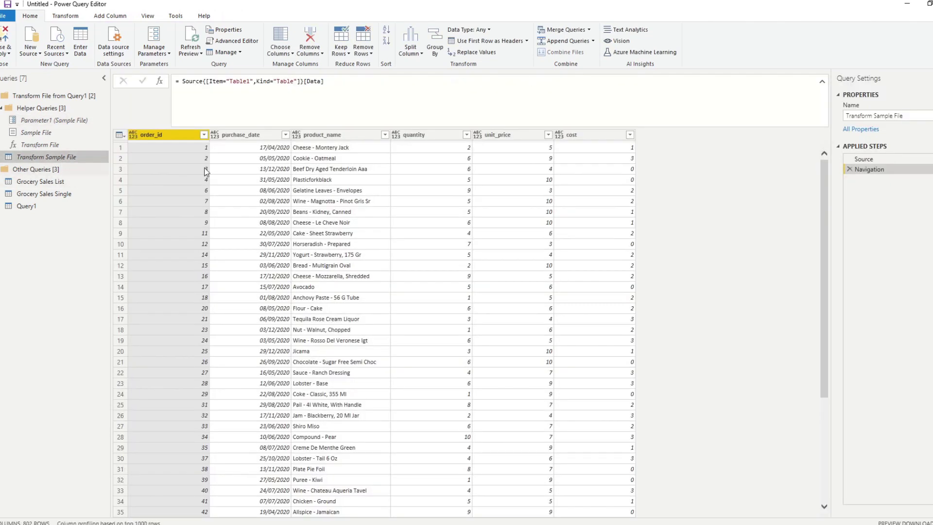
{"action": "scroll", "coordinate": [440, 302], "scroll_direction": "down", "scroll_amount": 5}
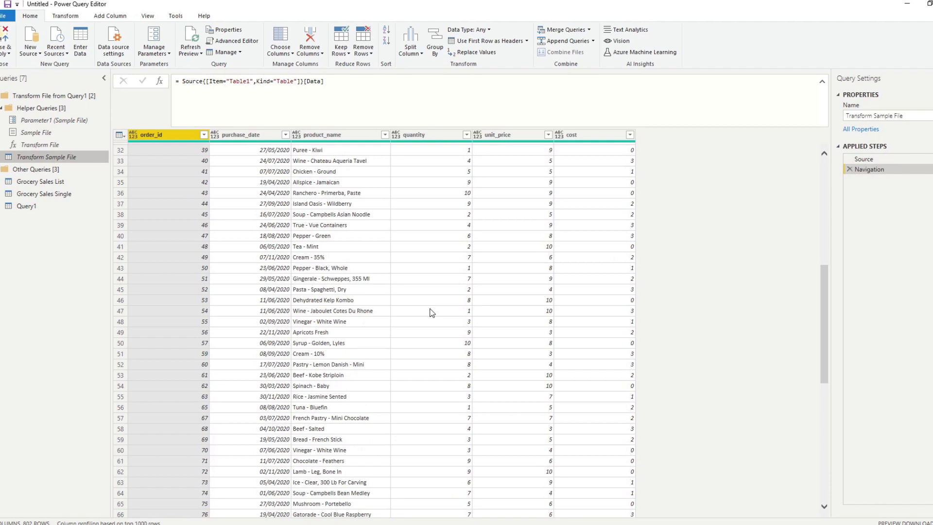
{"action": "scroll", "coordinate": [431, 313], "scroll_direction": "up", "scroll_amount": 5}
Step: Delete the Transform Sample File query and return to Query1
{"action": "right_click", "coordinate": [65, 163]}
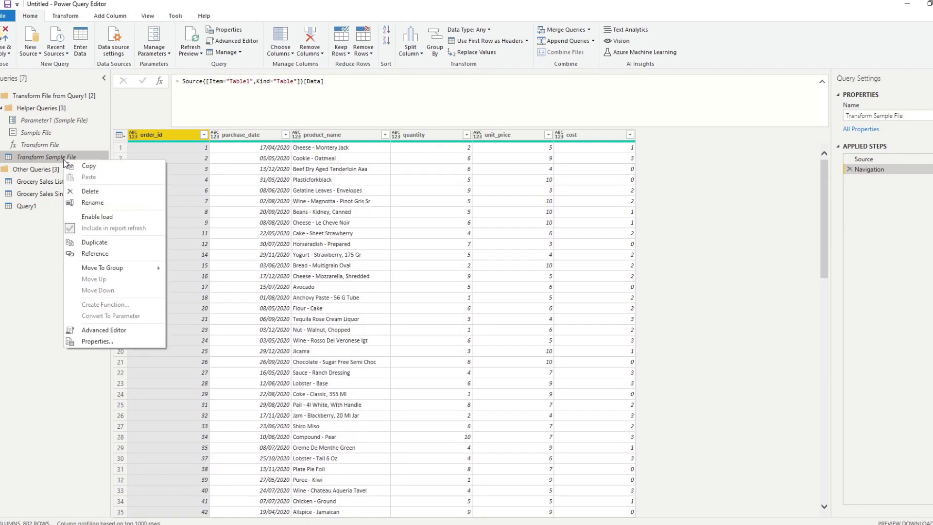
{"action": "left_click", "coordinate": [75, 192]}
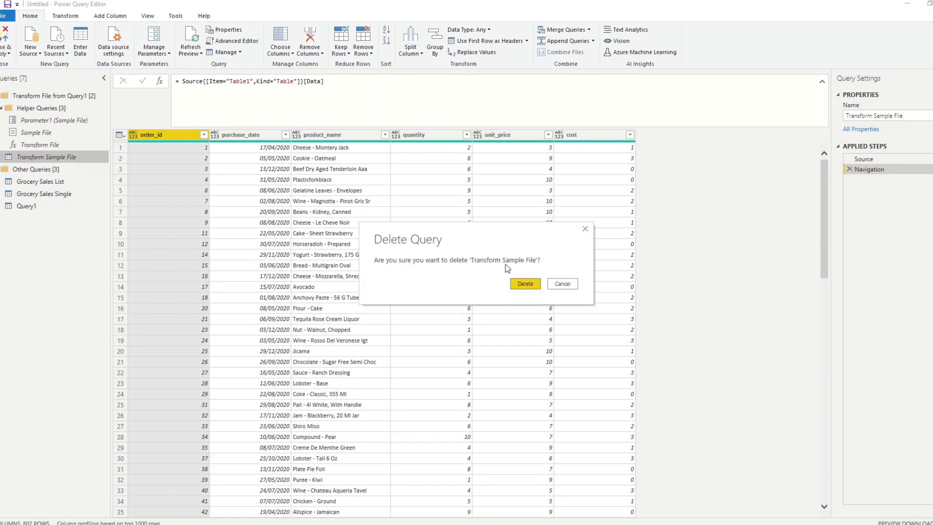
{"action": "left_click", "coordinate": [523, 285]}
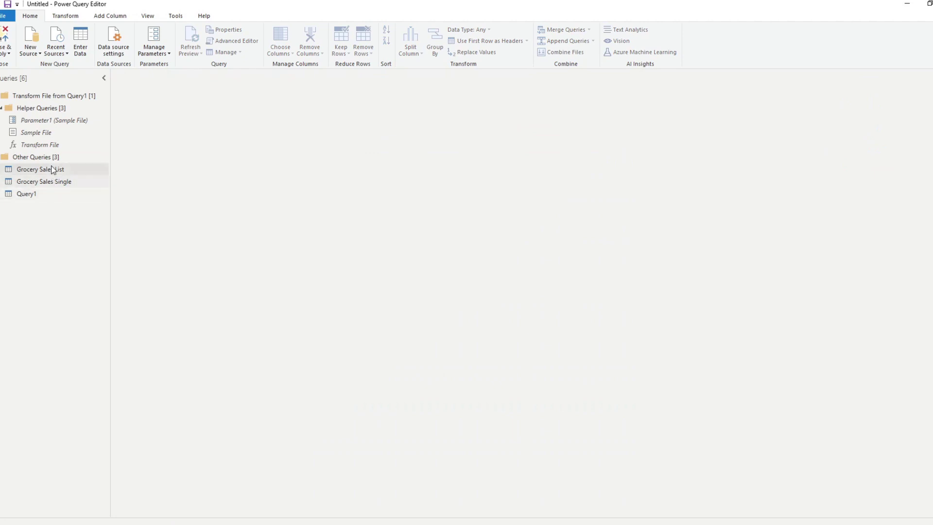
{"action": "left_click", "coordinate": [38, 193]}
Step: Review Query1's hidden-file filter and the step adding the Transform File column
{"action": "left_click", "coordinate": [874, 189]}
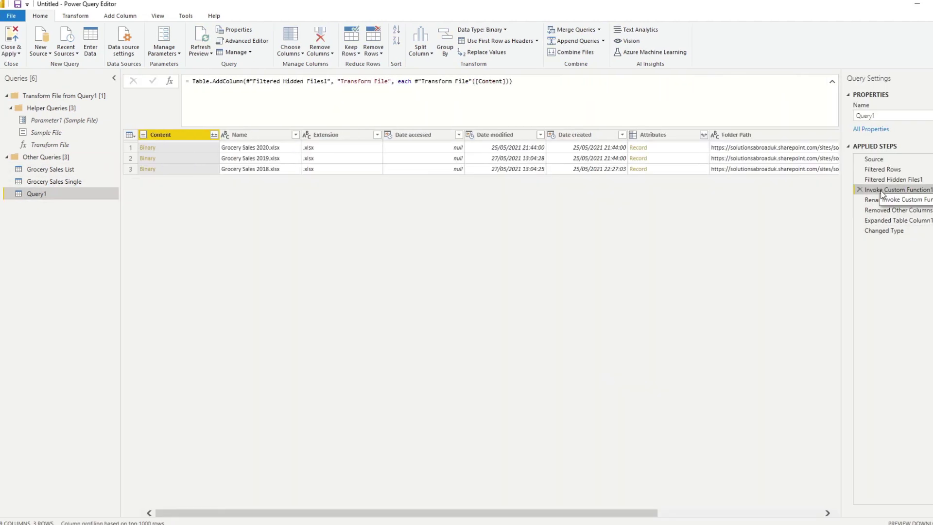
{"action": "left_click", "coordinate": [869, 180]}
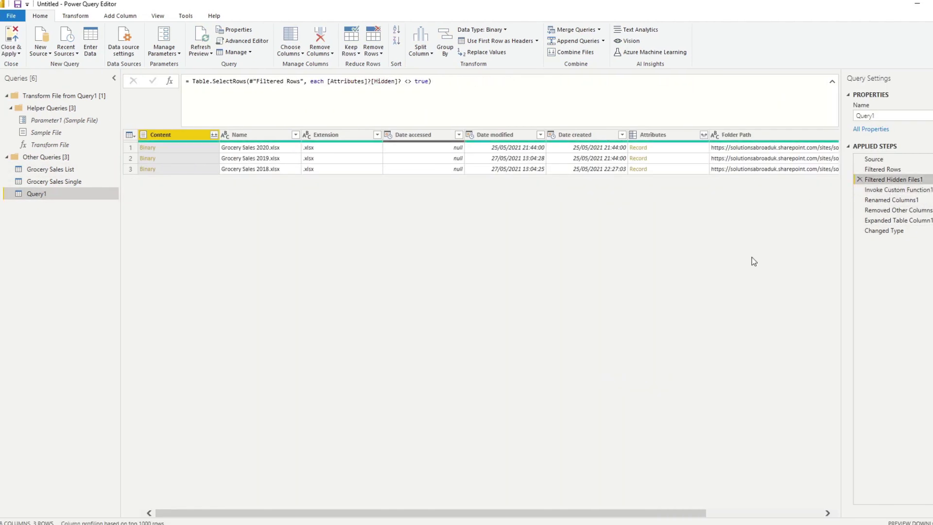
{"action": "left_click_drag", "start_coordinate": [620, 516], "coordinate": [559, 515]}
{"action": "left_click_drag", "start_coordinate": [401, 517], "coordinate": [517, 516]}
{"action": "left_click", "coordinate": [891, 192]}
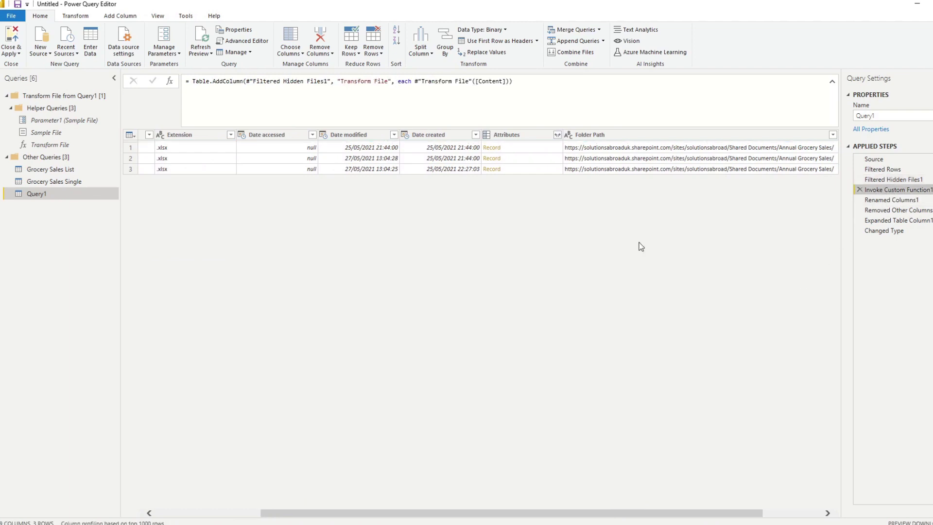
{"action": "left_click_drag", "start_coordinate": [471, 512], "coordinate": [529, 513]}
{"action": "left_click", "coordinate": [802, 138]}
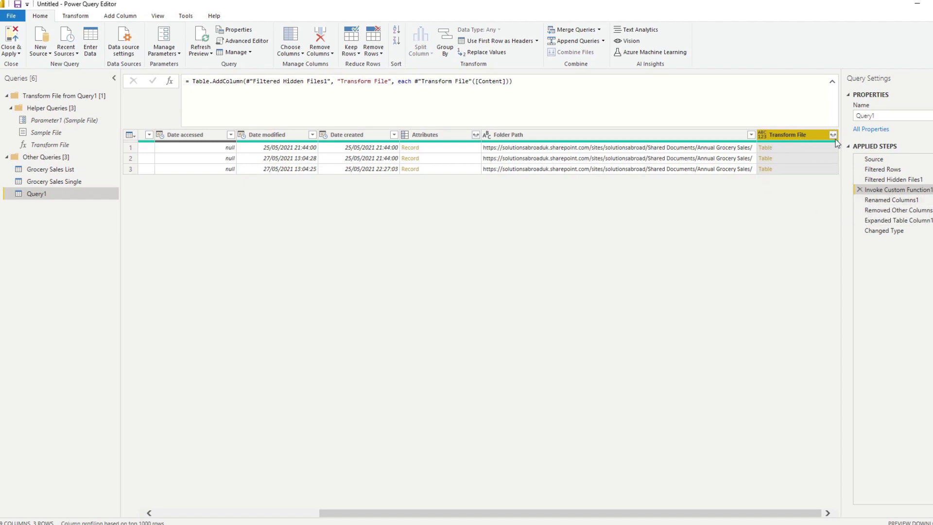
Step: Check the Source.Name rename, column removal and expanded grocery sales column steps
{"action": "left_click", "coordinate": [887, 201]}
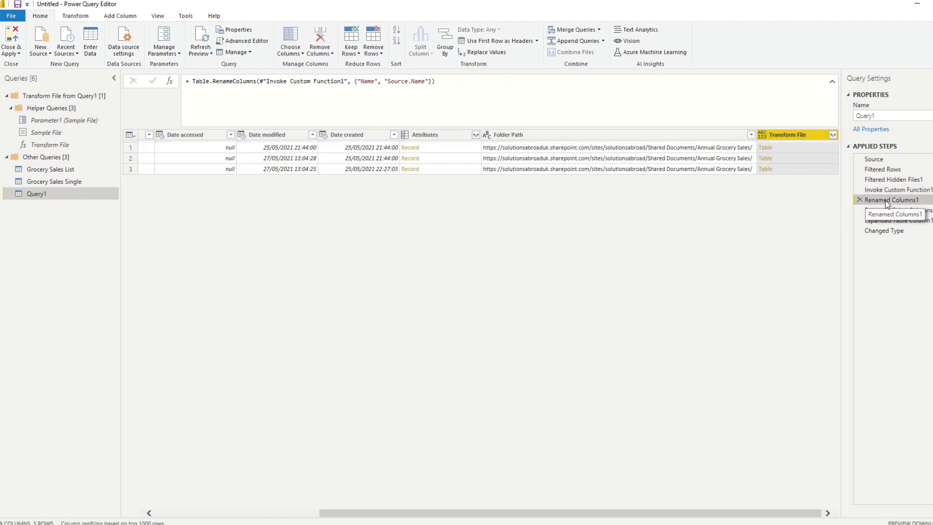
{"action": "left_click", "coordinate": [892, 211]}
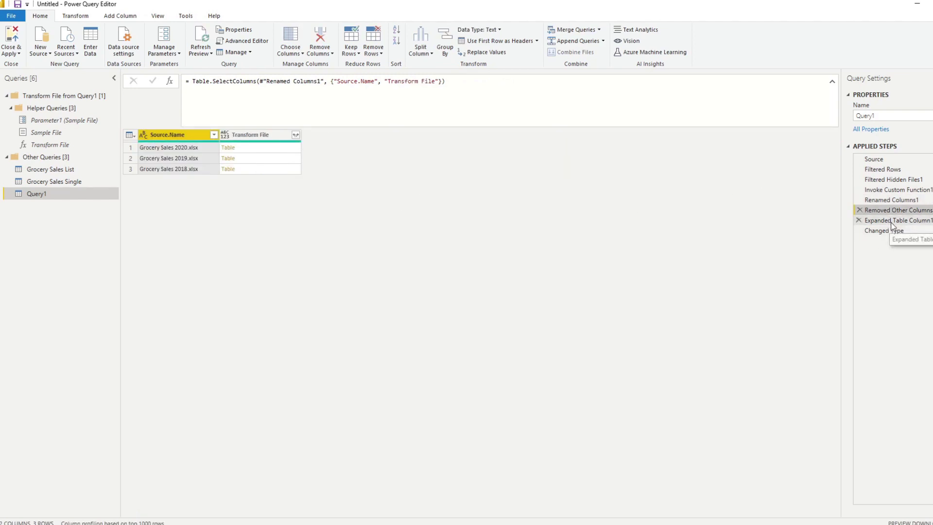
{"action": "left_click", "coordinate": [898, 221]}
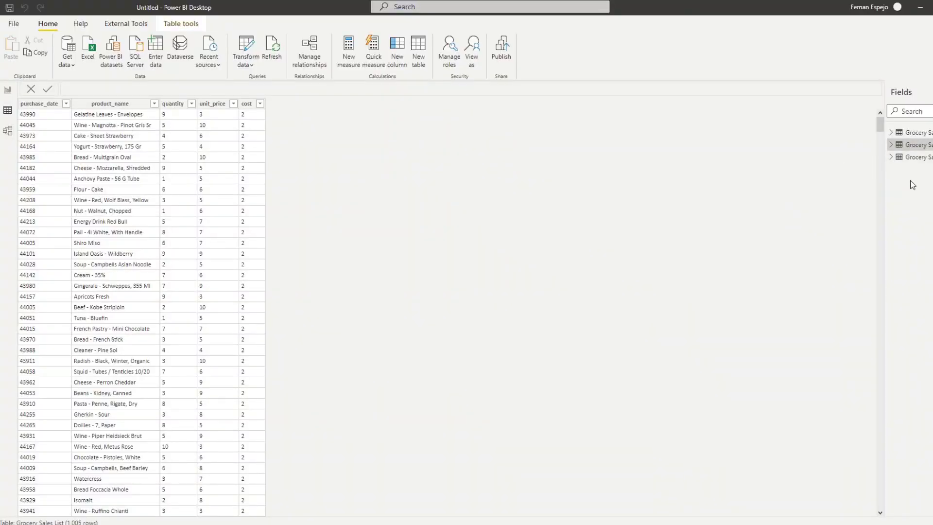
Step: View the Grocery Sales Single table, then the 1,802-row Grocery Sales Combined table
{"action": "left_click", "coordinate": [916, 156]}
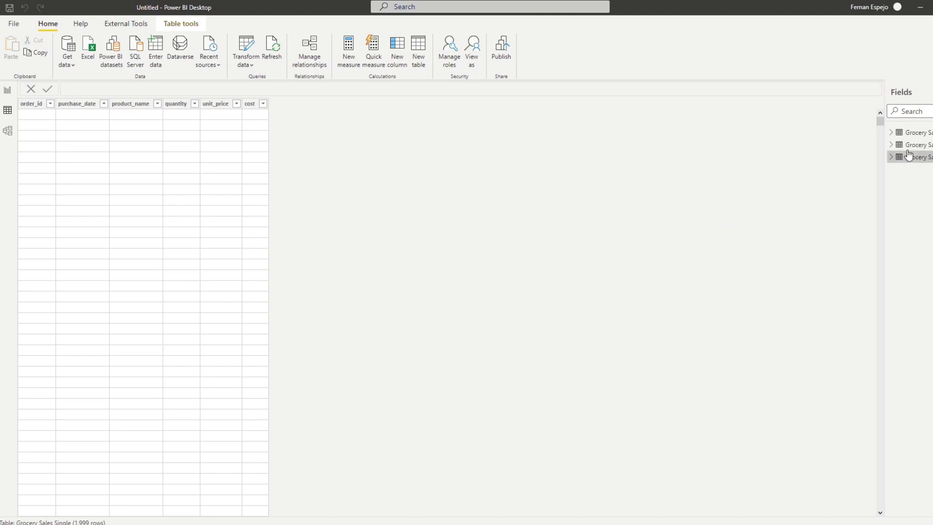
{"action": "left_click", "coordinate": [915, 133]}
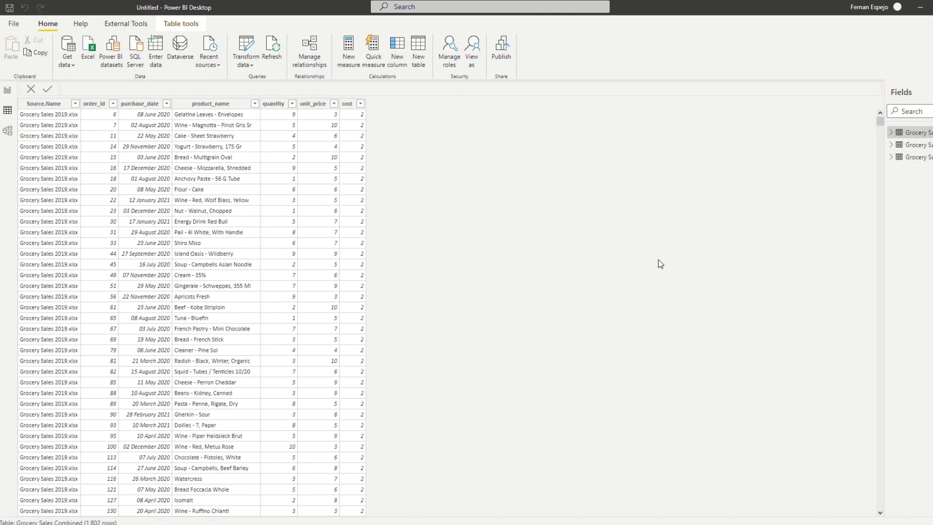